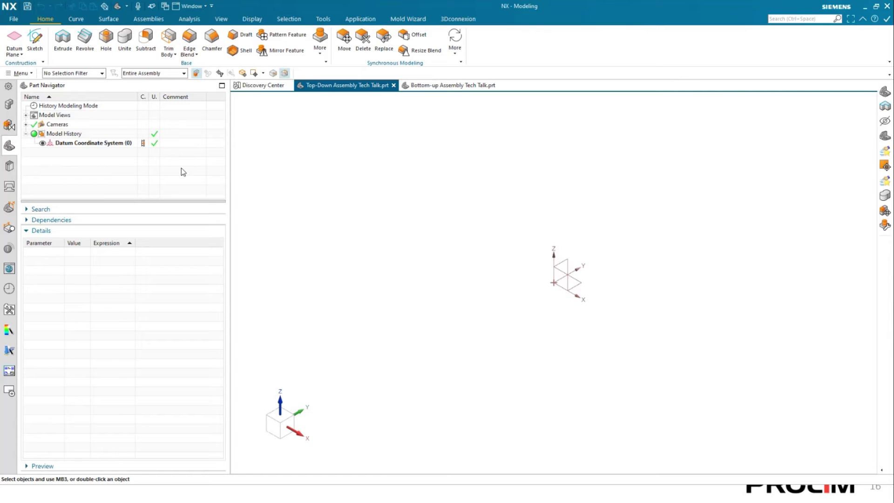
Step: Create an empty new component named MODEL1 in the top-down assembly with the Model reference set and WCS origin
click(153, 19)
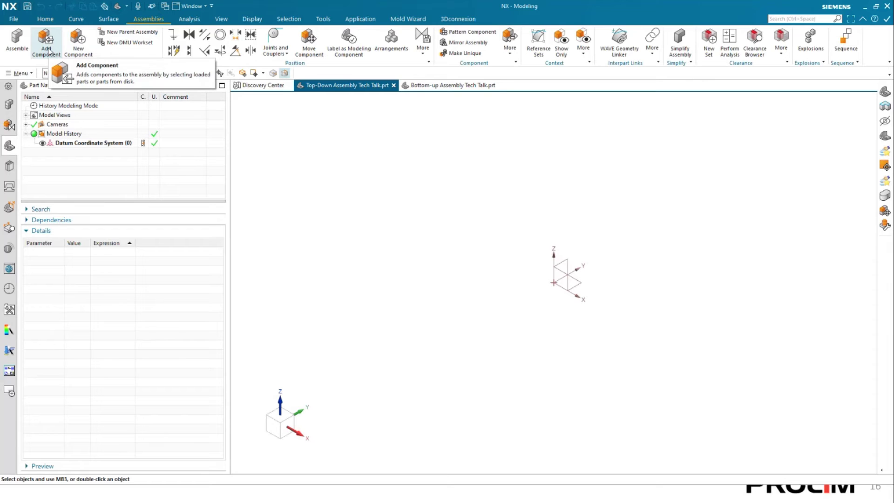
click(80, 42)
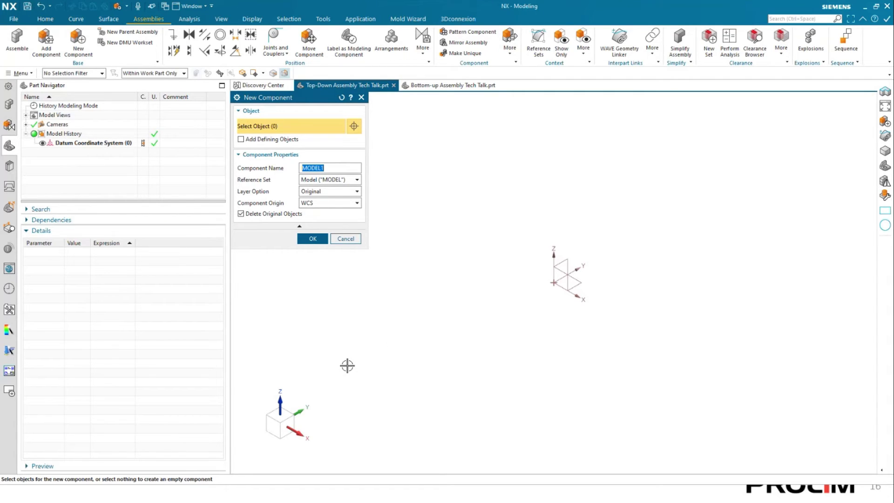
click(313, 239)
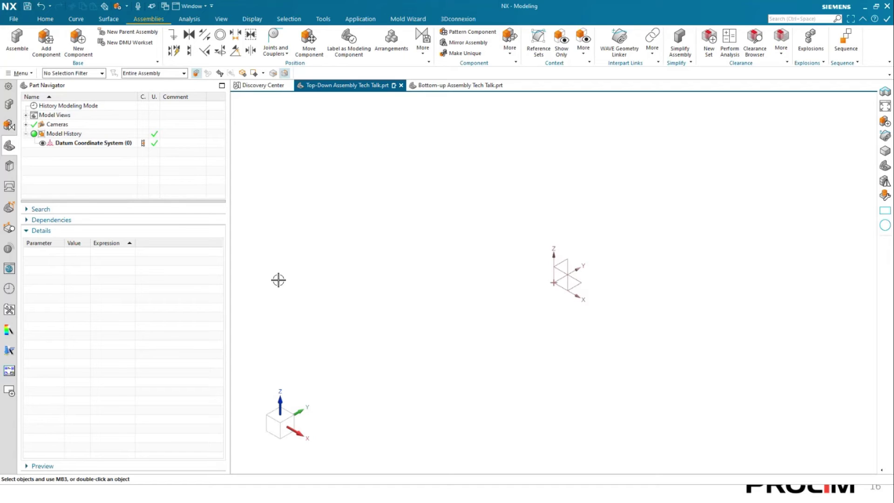
Step: Make the model1 component the work part within the assembly
click(11, 104)
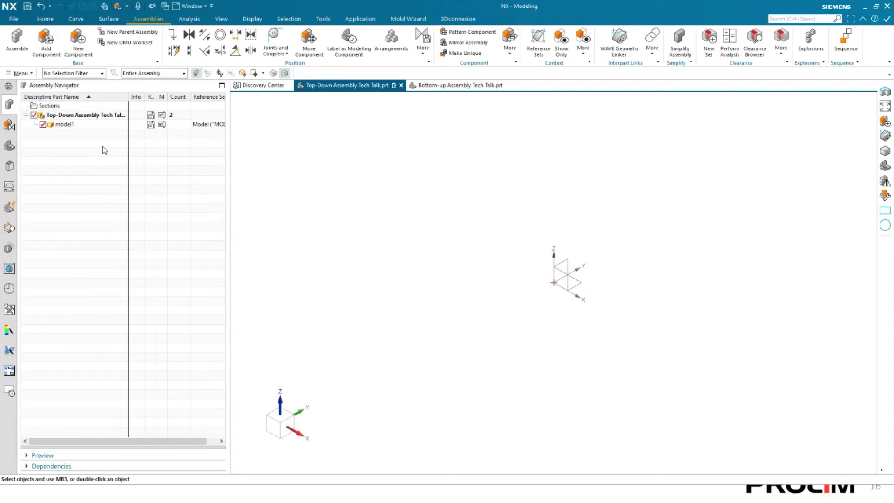
double_click(111, 126)
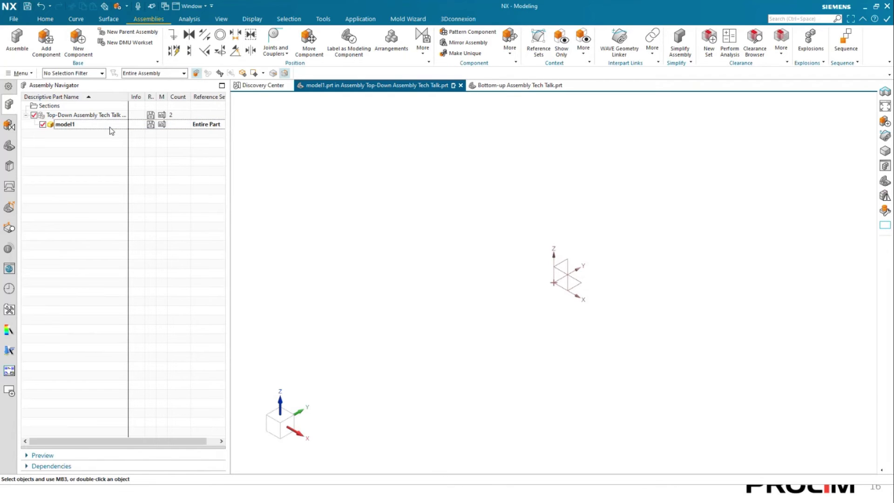
right_click(110, 127)
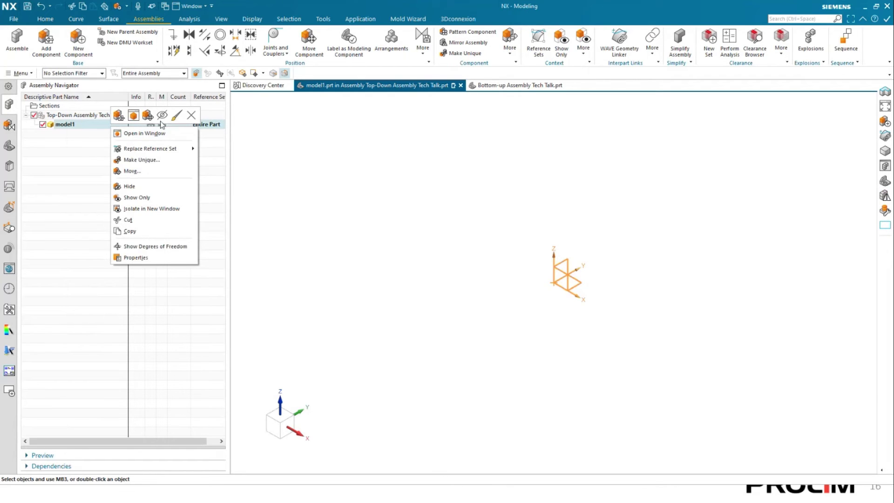
click(344, 179)
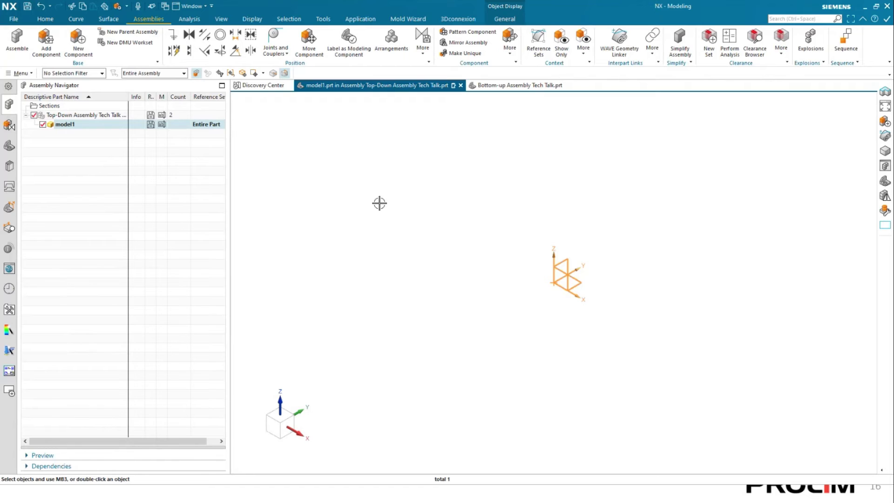
key(Escape)
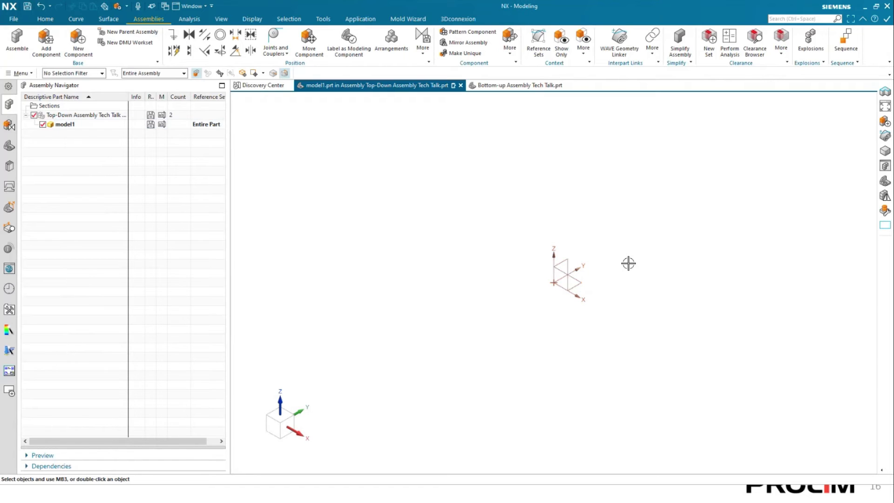
Step: Create a 5 × 5 × 5 in block at the origin in model1 and return to working on the displayed assembly
click(41, 21)
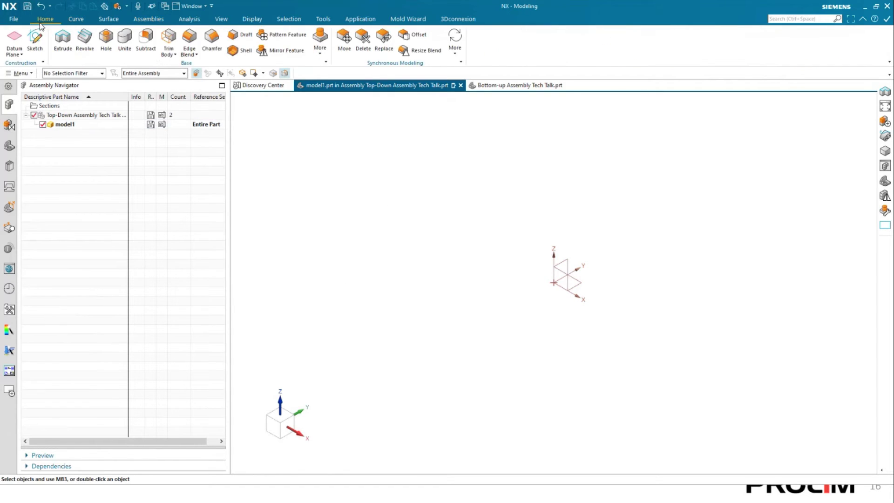
click(886, 150)
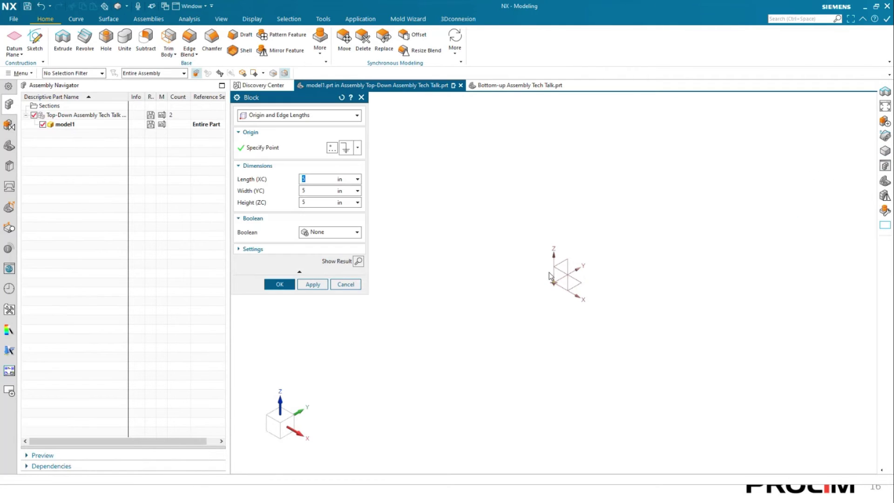
click(279, 283)
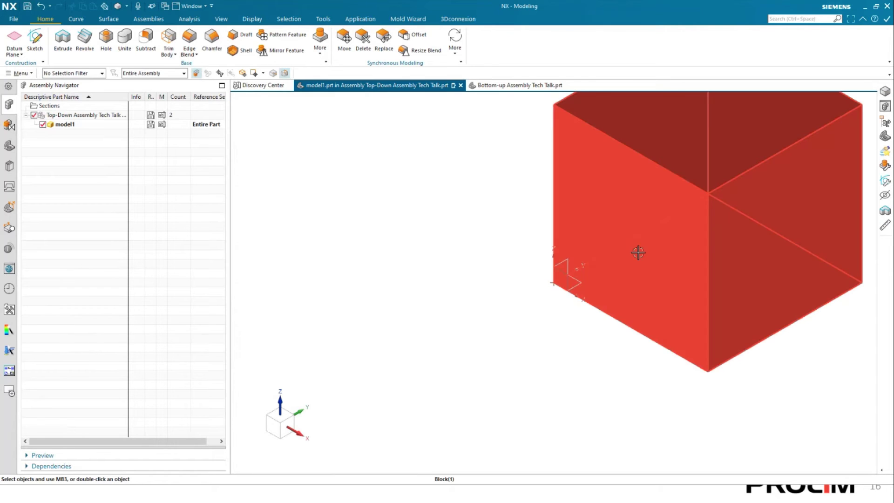
scroll(637, 253, down, 2)
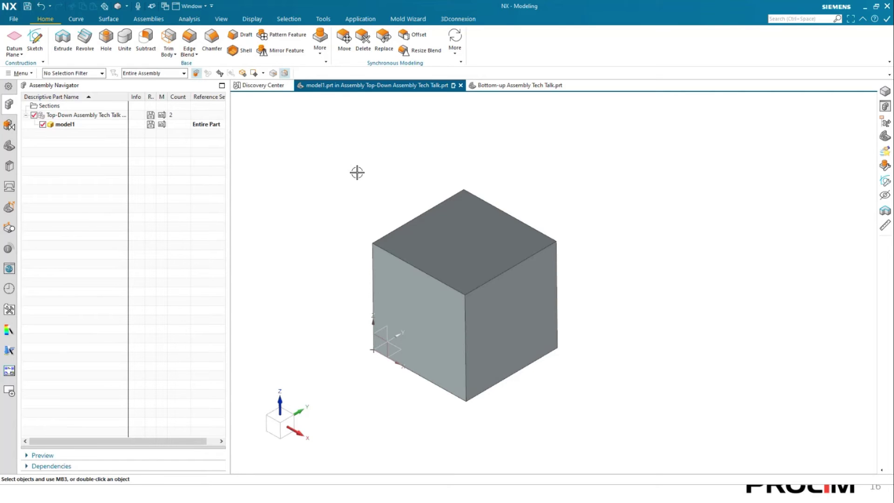
right_click(333, 168)
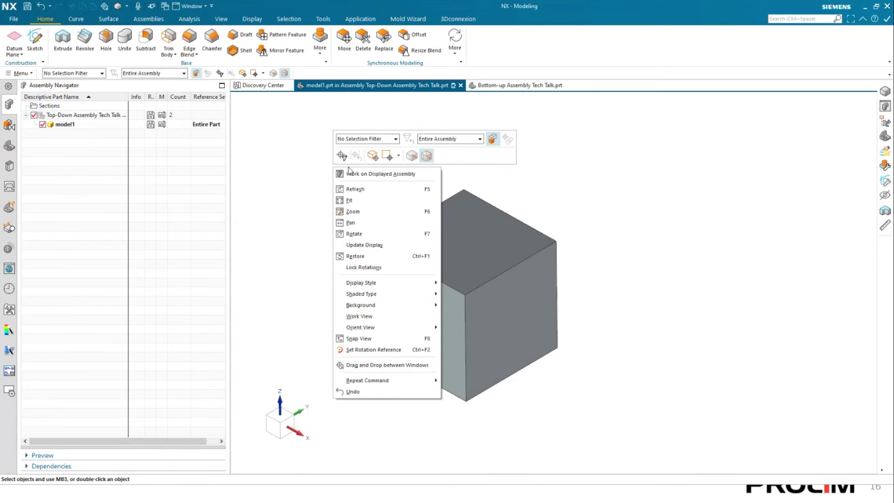
click(350, 174)
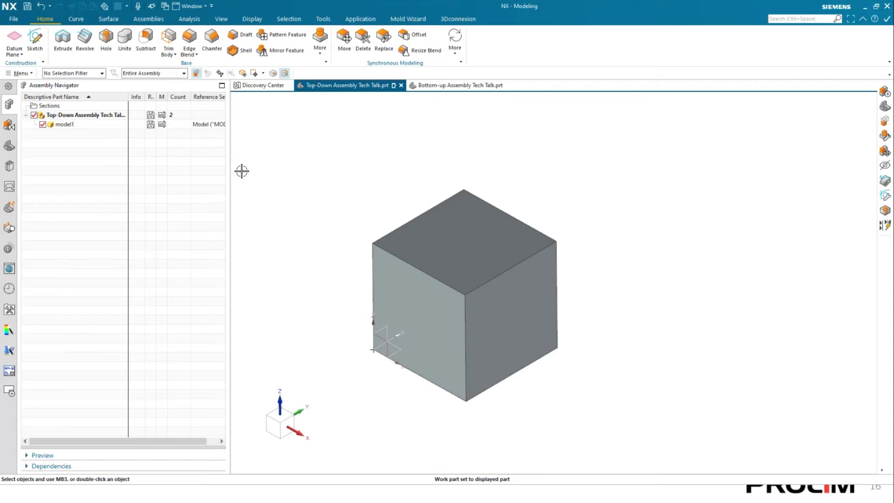
Step: Create a second empty component named MODEL2 in the top-down assembly with the Model reference set and WCS origin
click(149, 19)
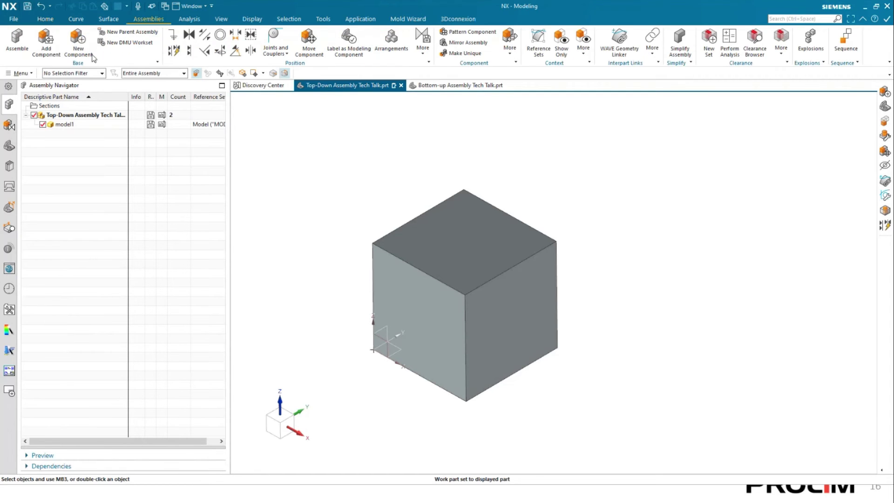
click(78, 42)
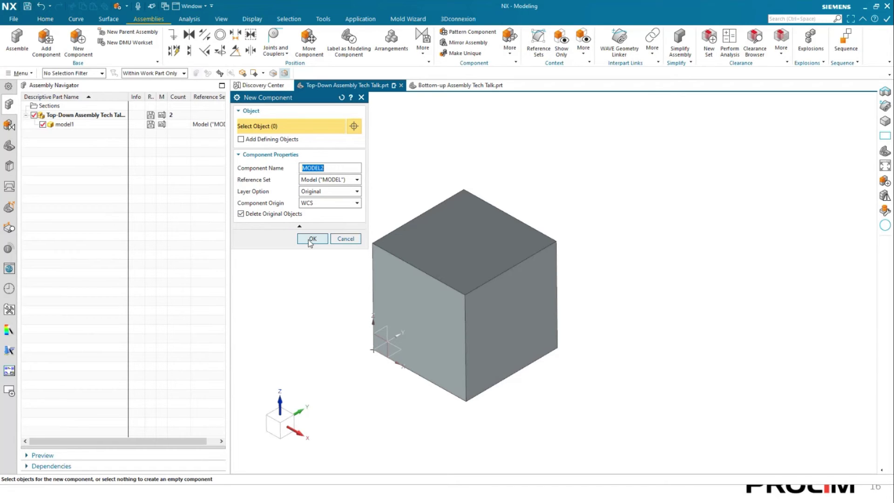
text(Model 2-2)
click(313, 238)
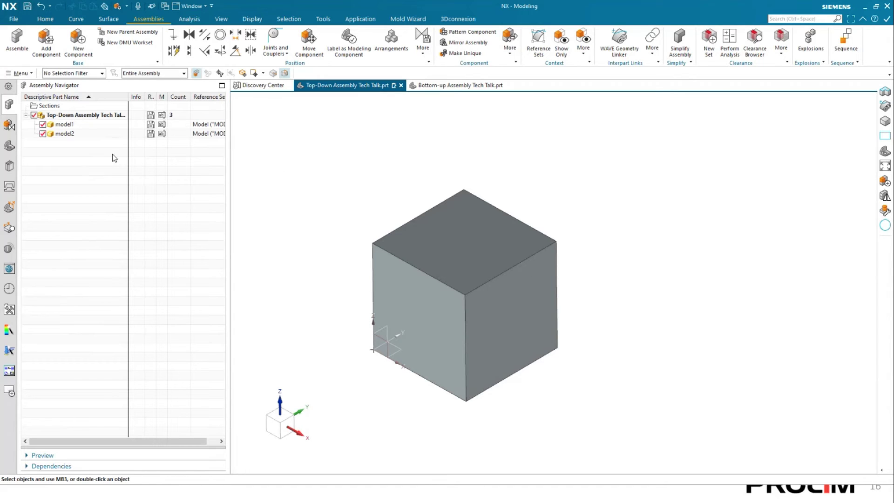
Step: Make model2 the work part and WAVE-link the four edges of the block's +X face into it as an associative composite curve
double_click(87, 135)
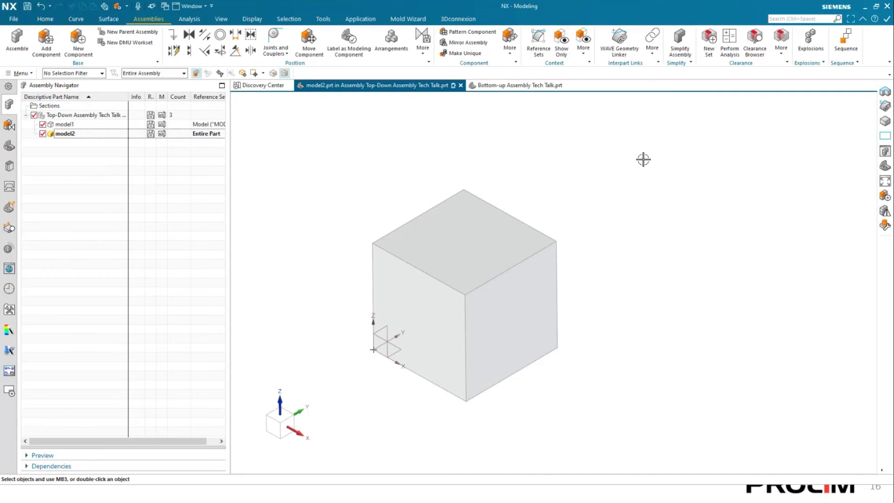
click(629, 40)
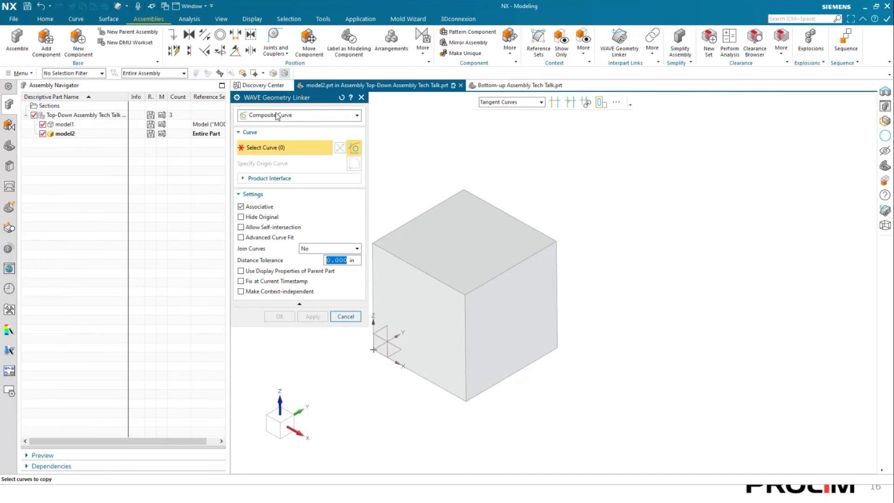
click(278, 116)
click(276, 136)
click(282, 116)
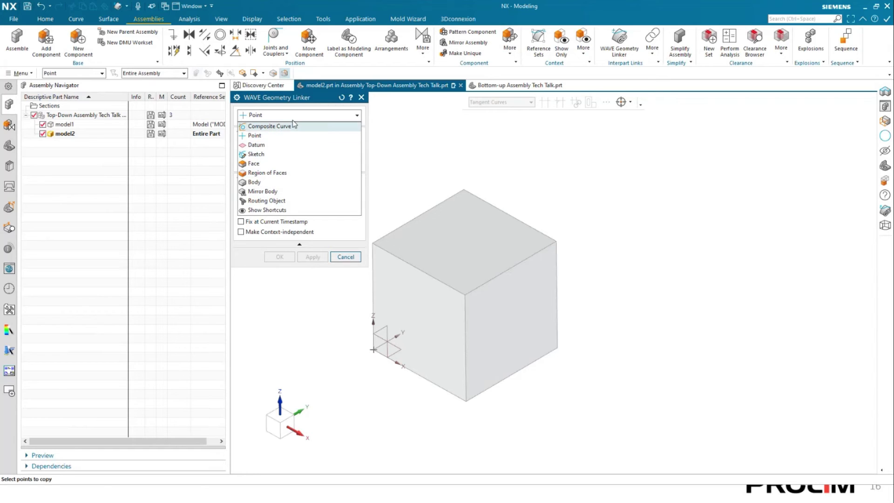
click(269, 126)
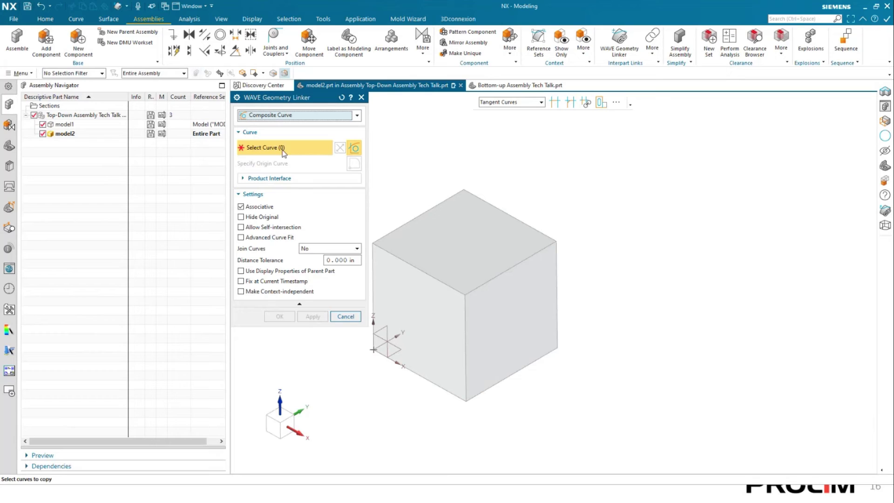
click(505, 270)
click(465, 324)
click(498, 380)
click(557, 315)
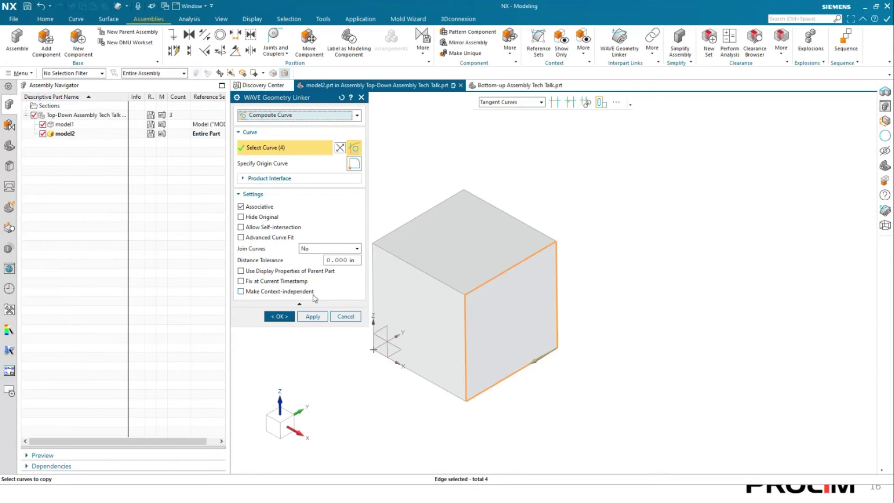
click(320, 248)
click(319, 250)
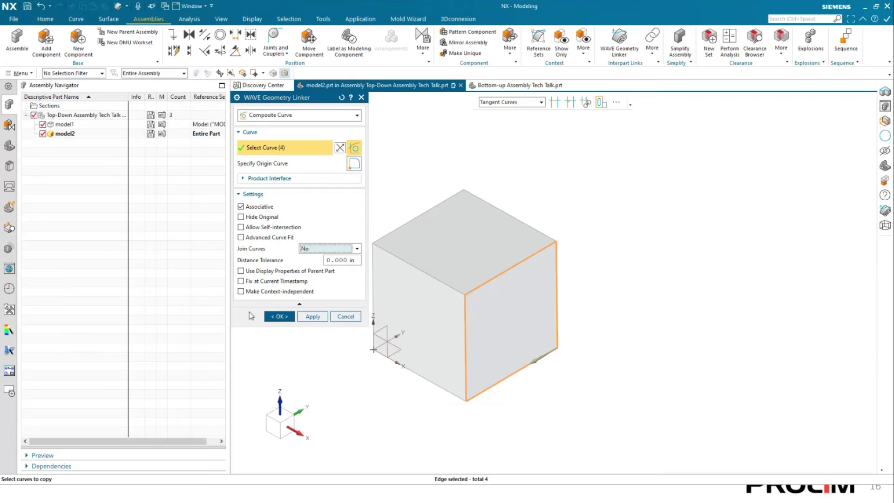
click(277, 317)
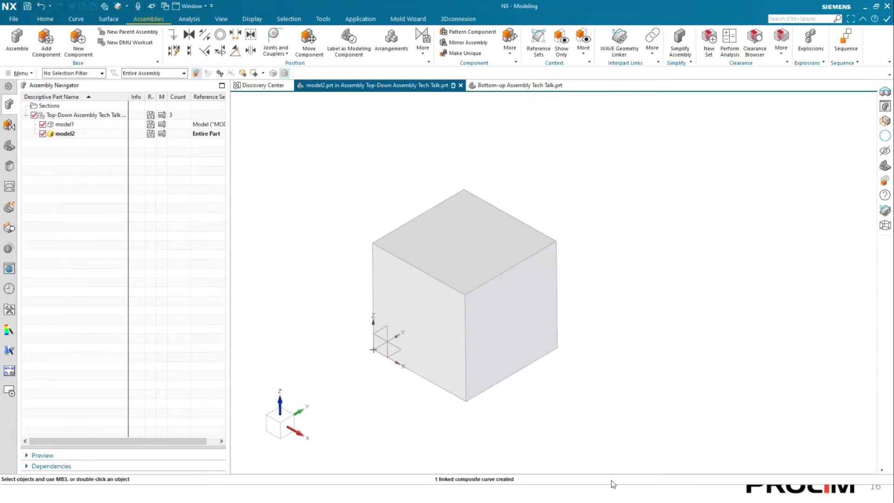
Step: Extrude the linked composite curve 7.3 in with an 11° draft from the start limit, and return to working on the displayed assembly
click(9, 146)
click(96, 152)
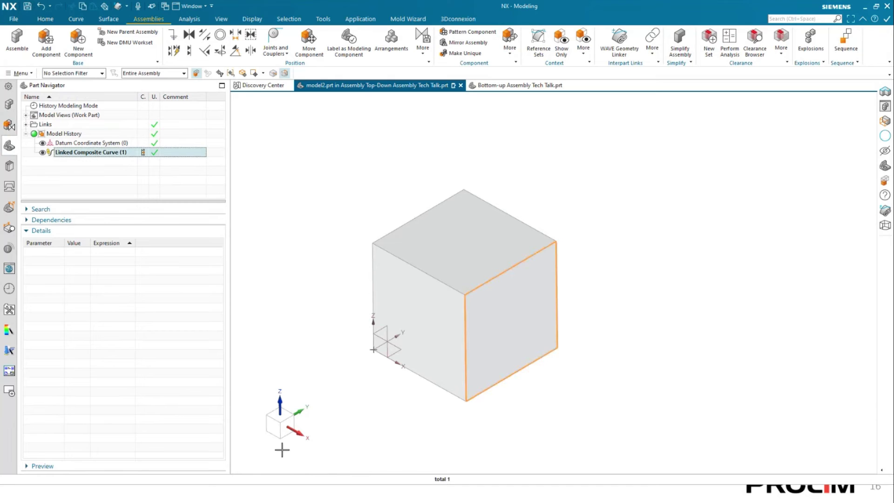
click(45, 18)
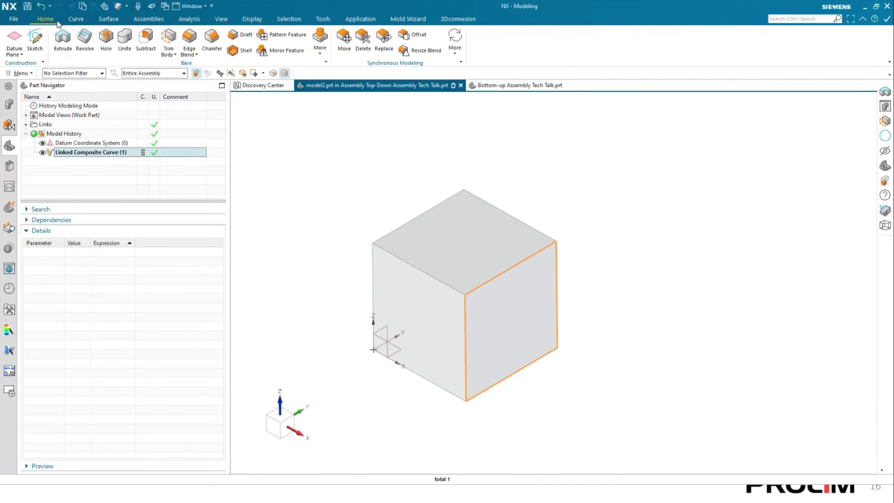
click(63, 39)
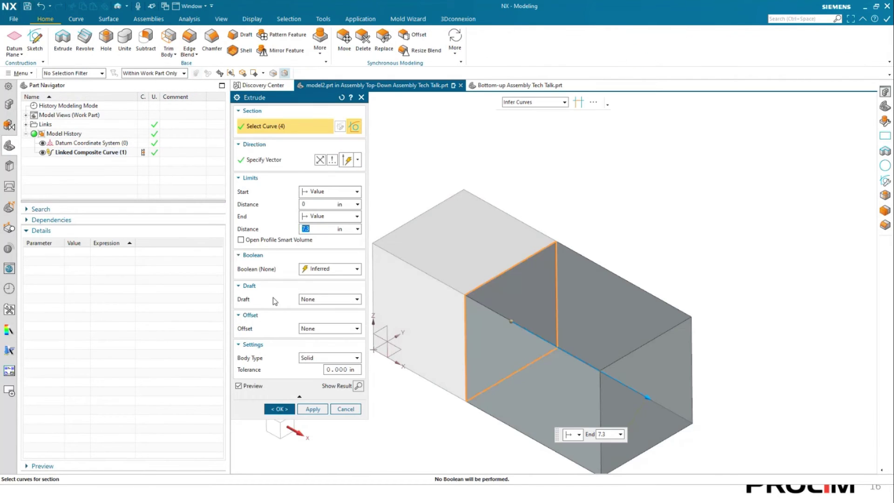
click(325, 300)
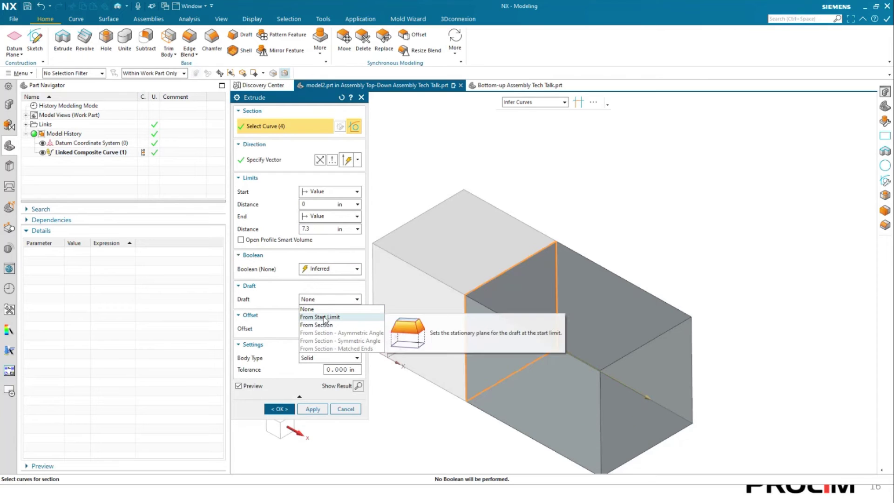
click(322, 317)
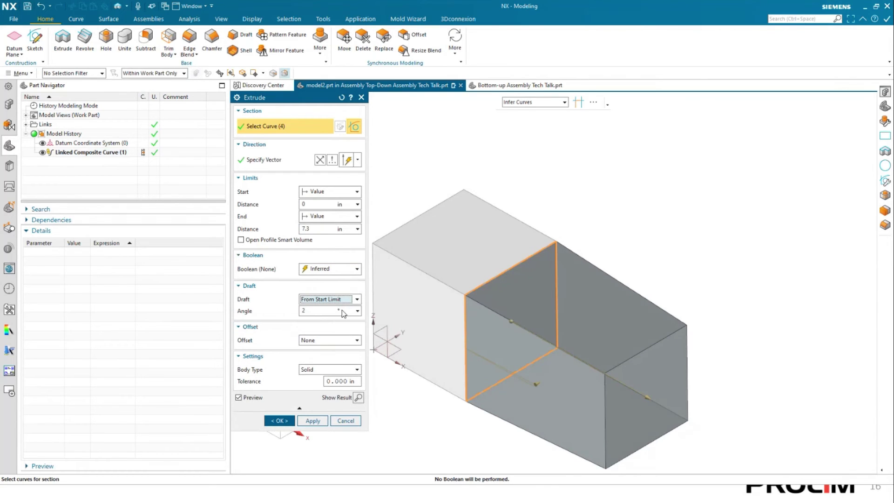
drag(536, 385, 545, 377)
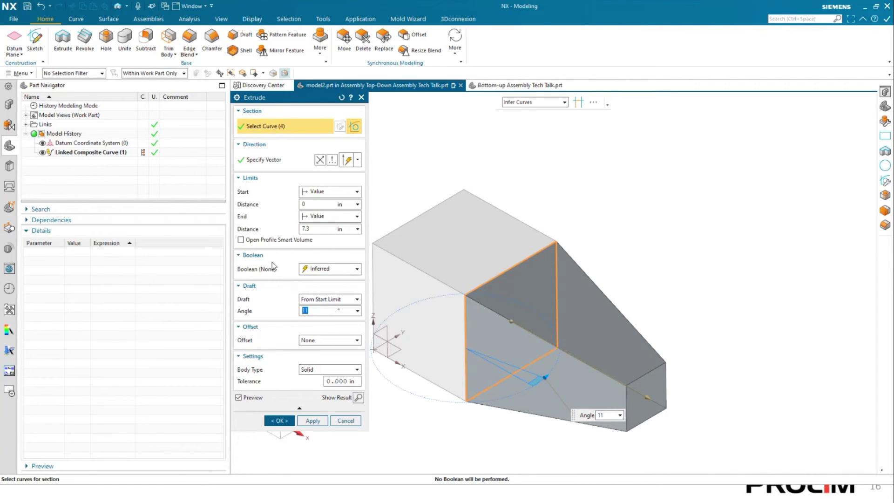
click(280, 421)
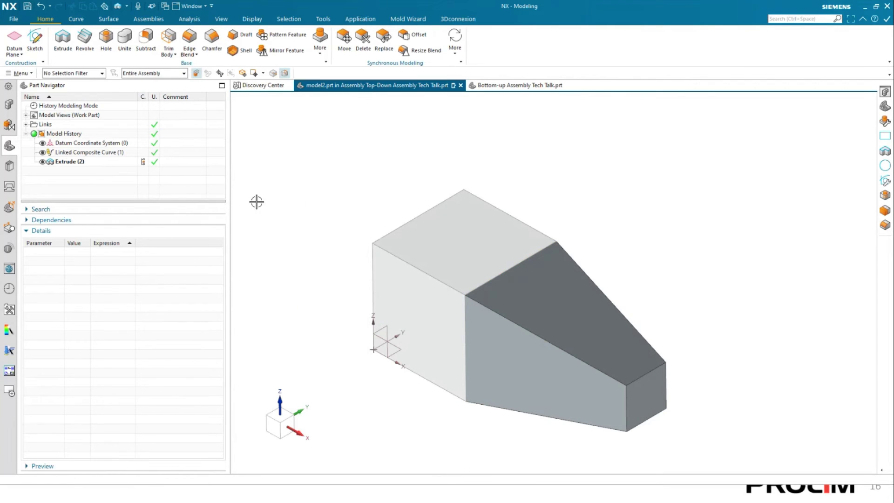
right_click(285, 192)
click(313, 196)
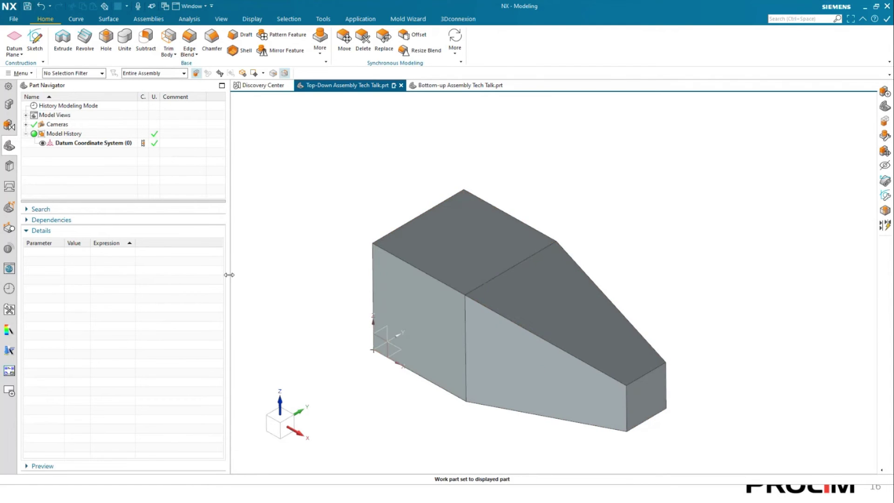
Step: Make model1 the work part and display its feature history
click(9, 103)
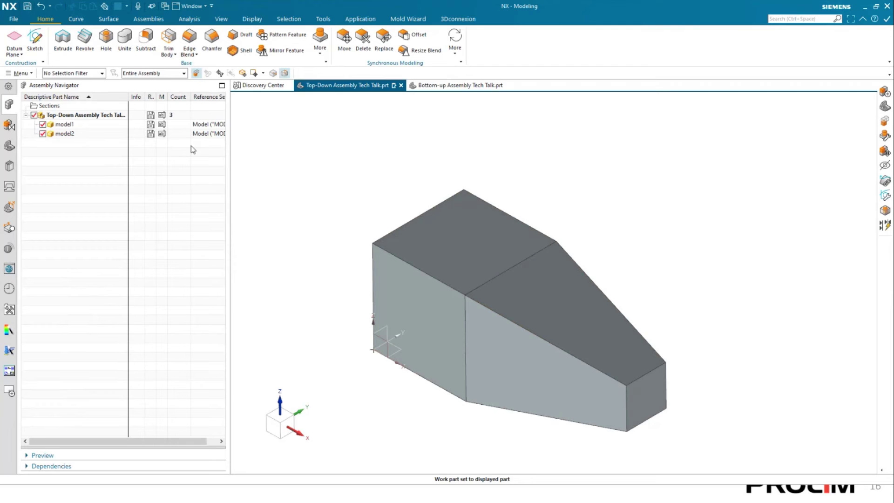
double_click(91, 123)
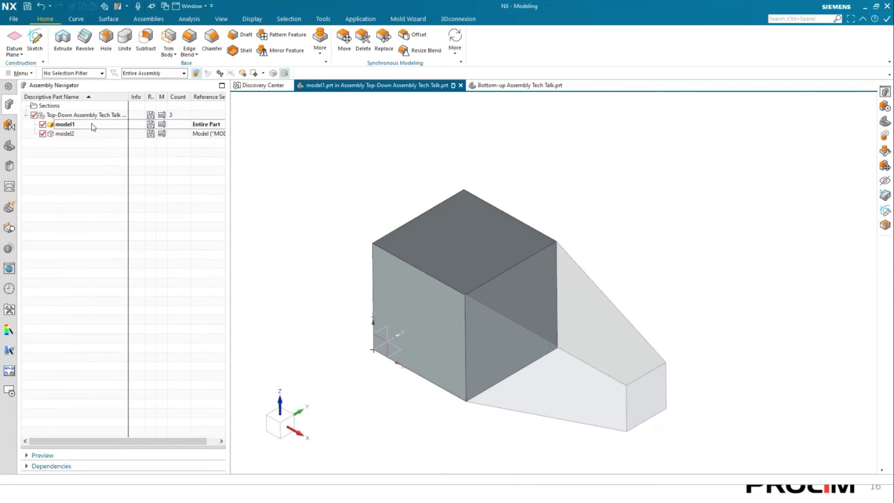
click(9, 146)
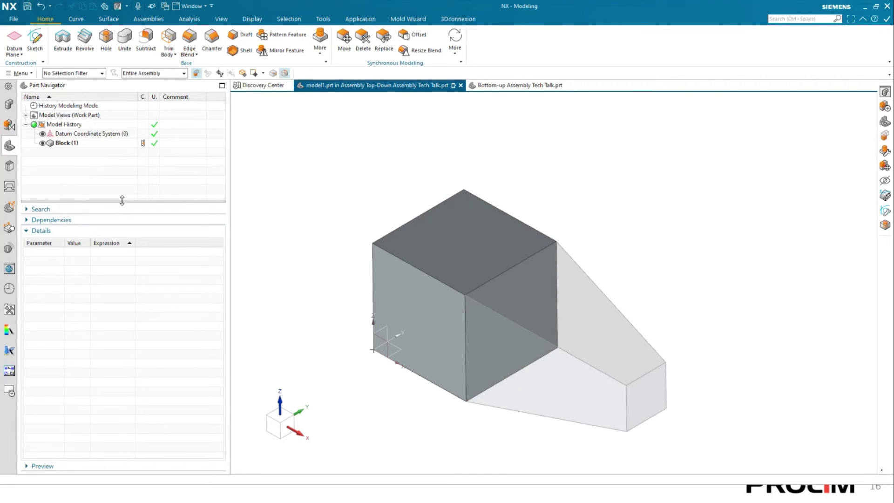
Step: Set the block's height in model1 to 3 in, and return to working on the displayed assembly
drag(122, 200, 123, 259)
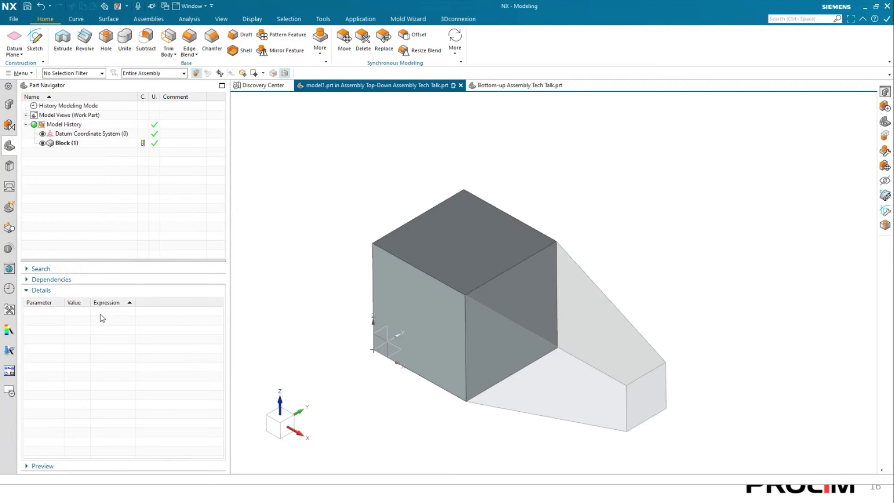
click(70, 143)
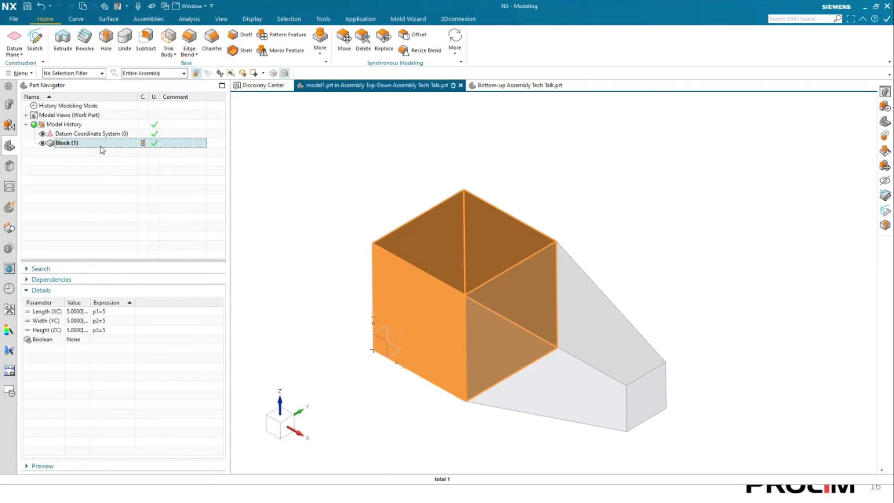
double_click(123, 330)
text(3)
key(Return)
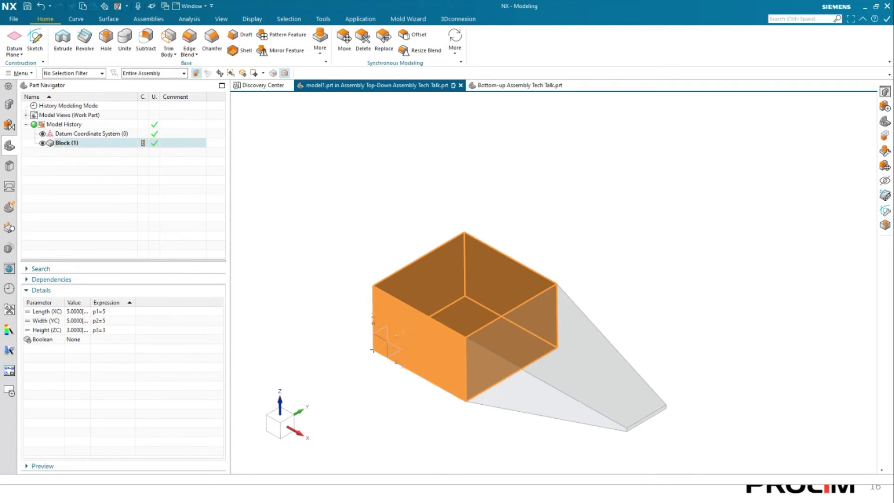
click(370, 219)
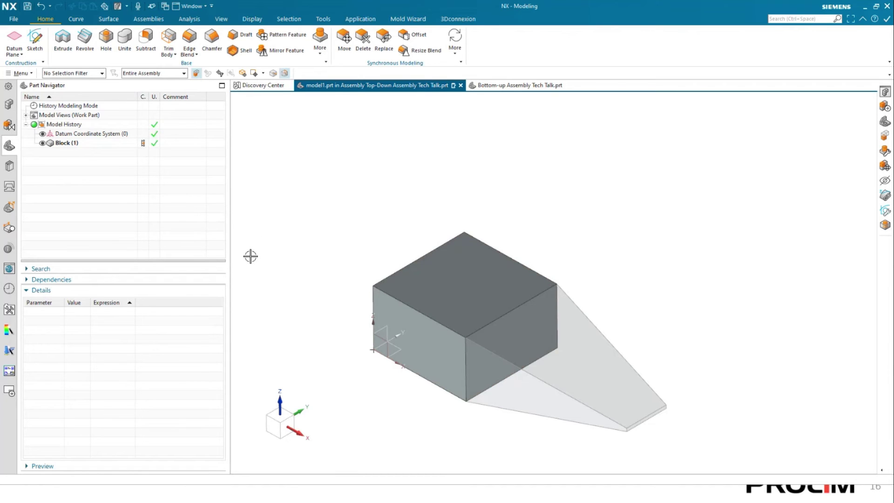
click(8, 104)
right_click(371, 178)
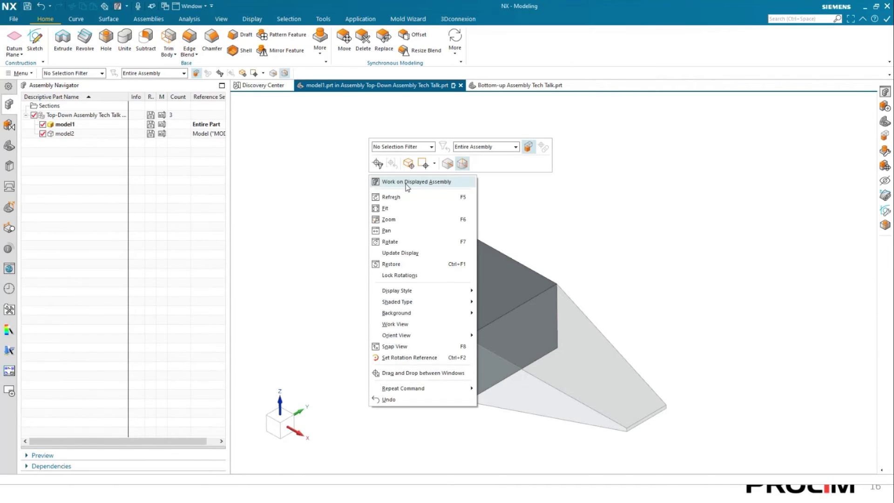
click(375, 181)
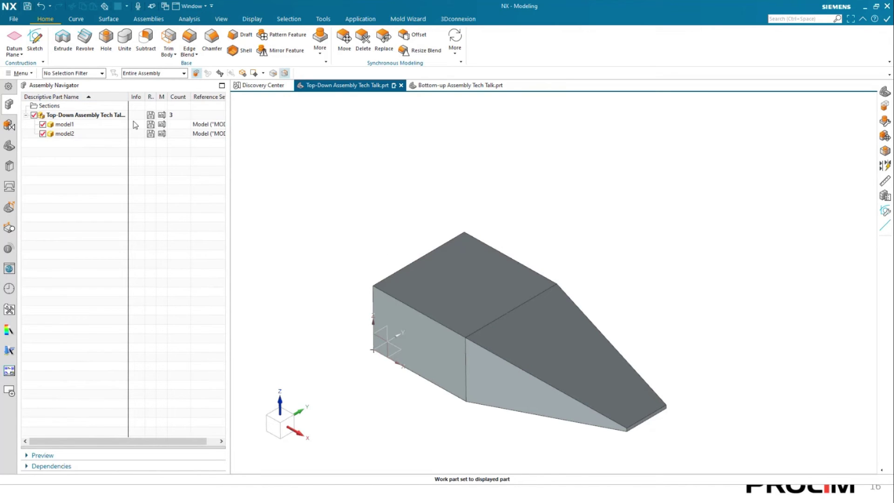
Step: Create an empty component named MODEL3 with the Model reference set and WCS origin, and make it the work part
click(148, 19)
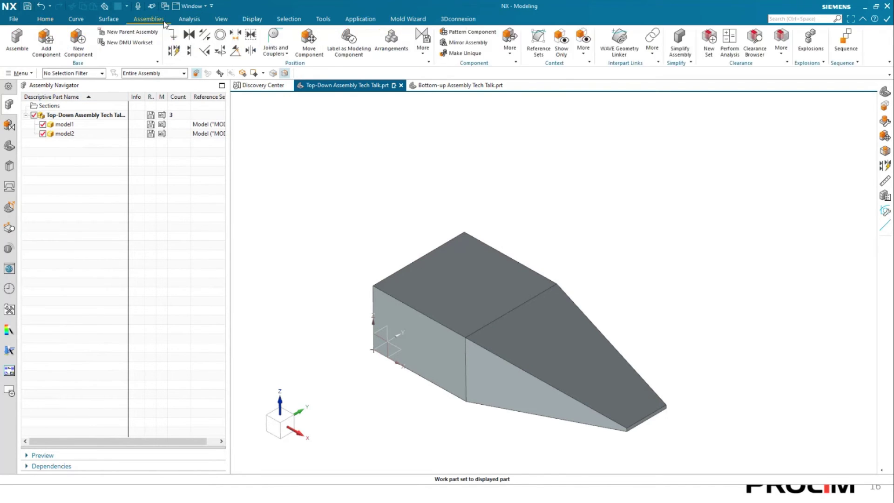
click(39, 54)
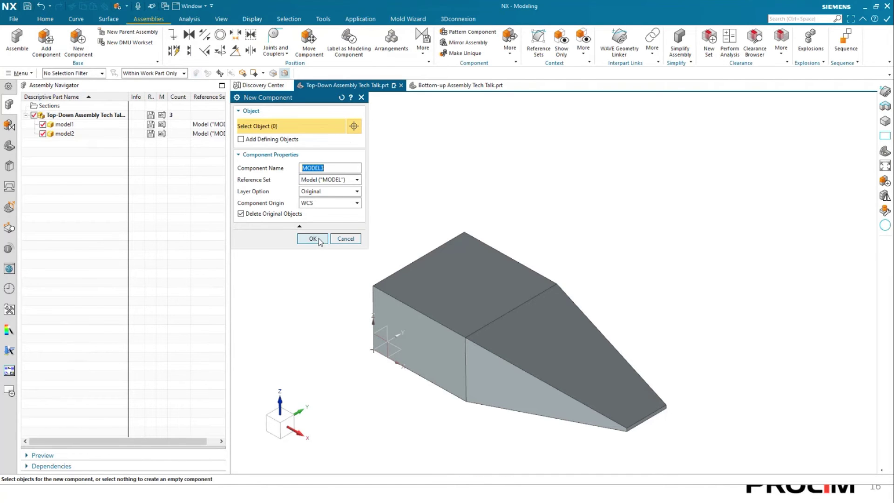
click(317, 241)
double_click(85, 145)
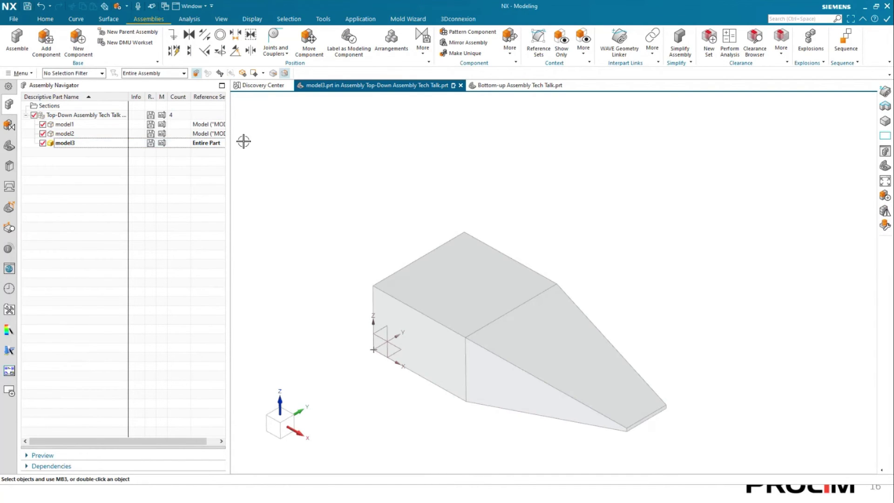
Step: Start a sketch in model3 on the Front principal plane
click(46, 20)
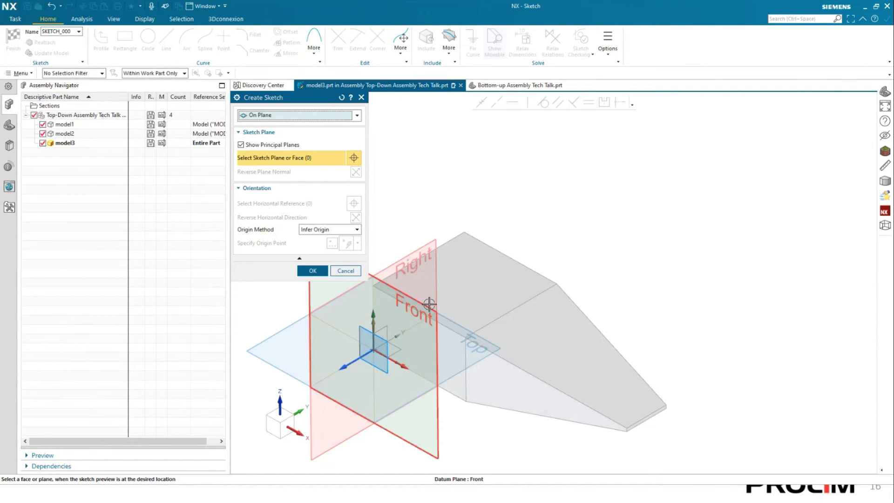
click(371, 358)
click(309, 270)
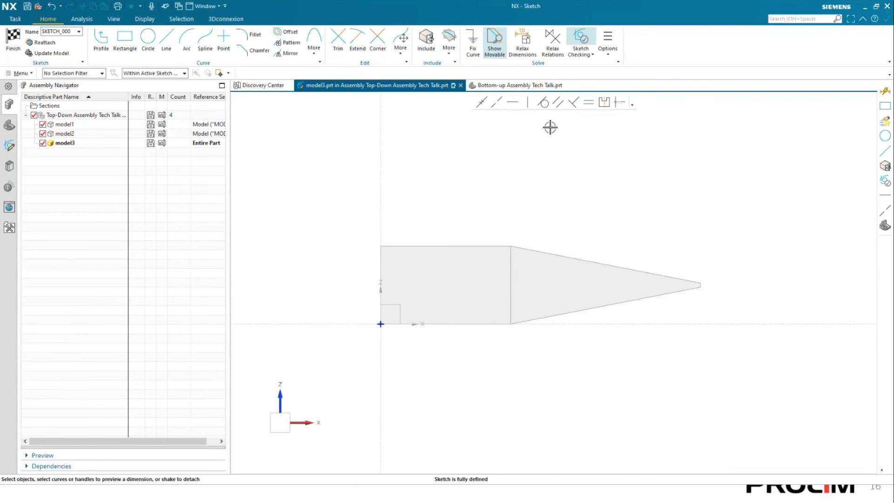
Step: Include the four edges of model1's front face in the sketch, using the Entire Assembly selection scope
click(425, 48)
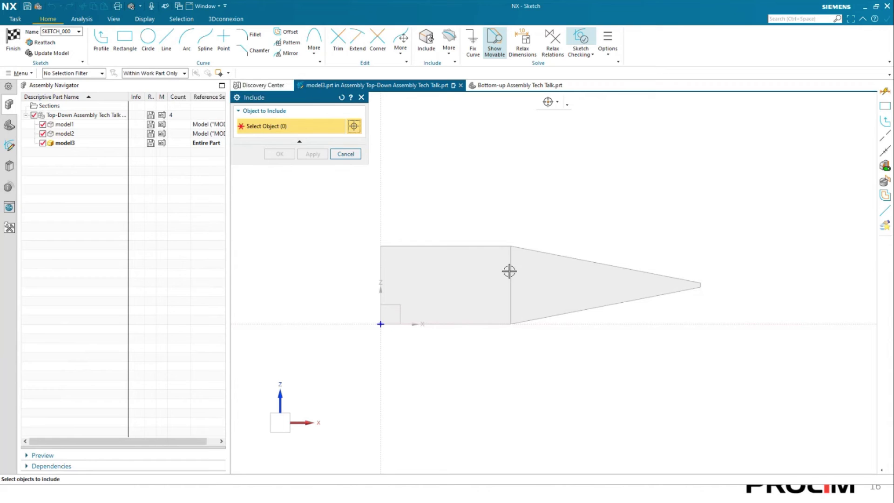
click(184, 74)
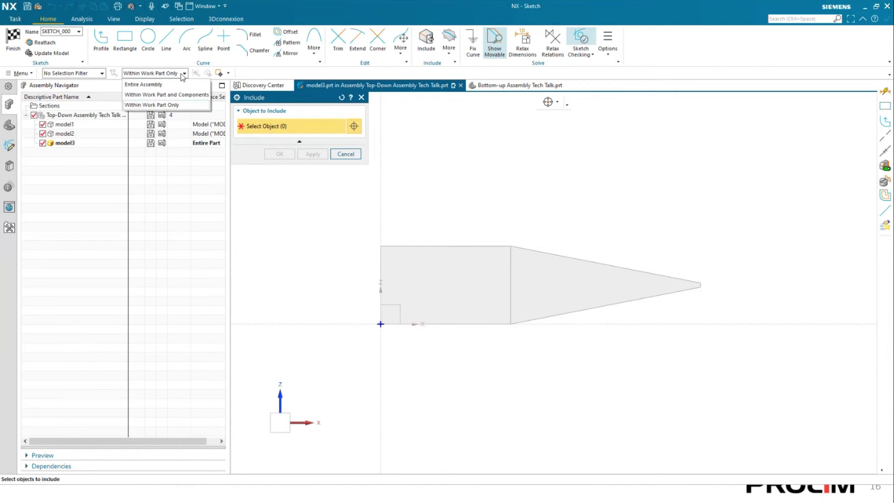
click(159, 87)
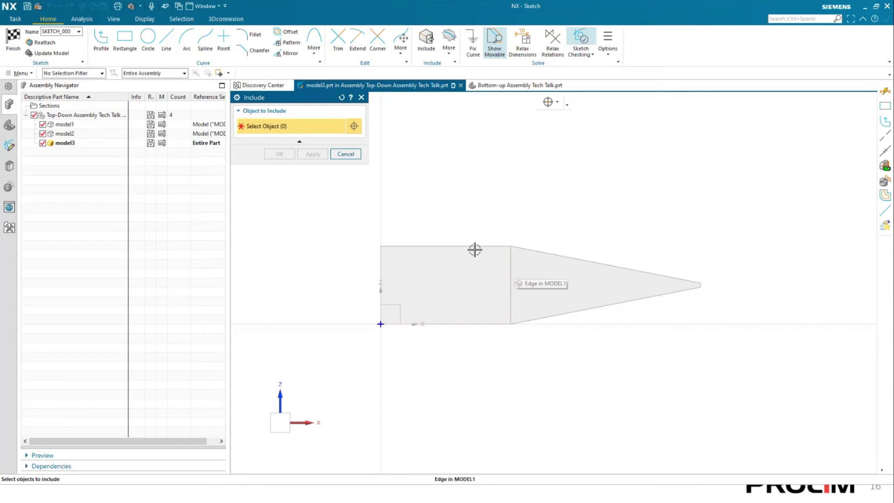
click(417, 245)
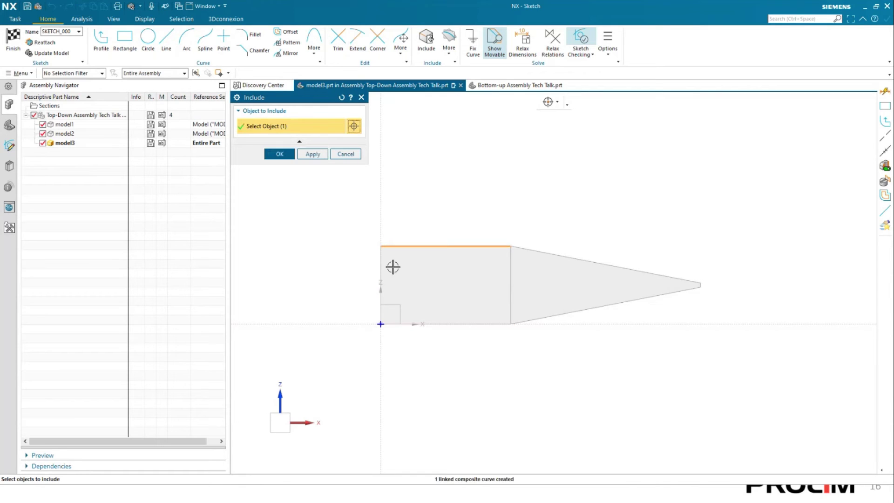
click(386, 275)
click(512, 291)
click(485, 323)
click(279, 154)
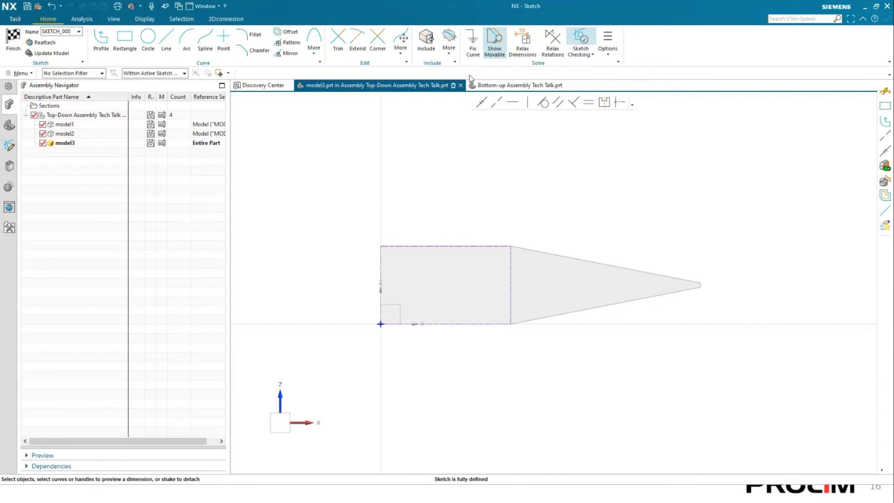
Step: Undo the inclusion of the block's edges in the sketch
click(449, 49)
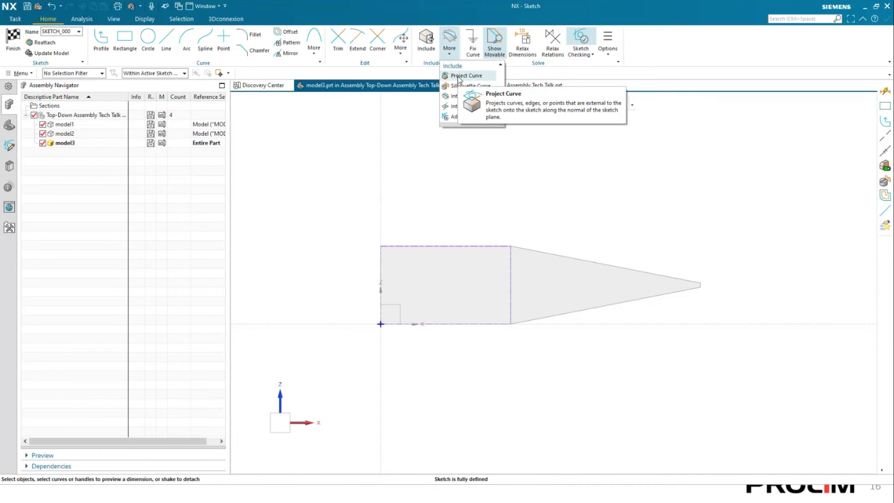
click(348, 164)
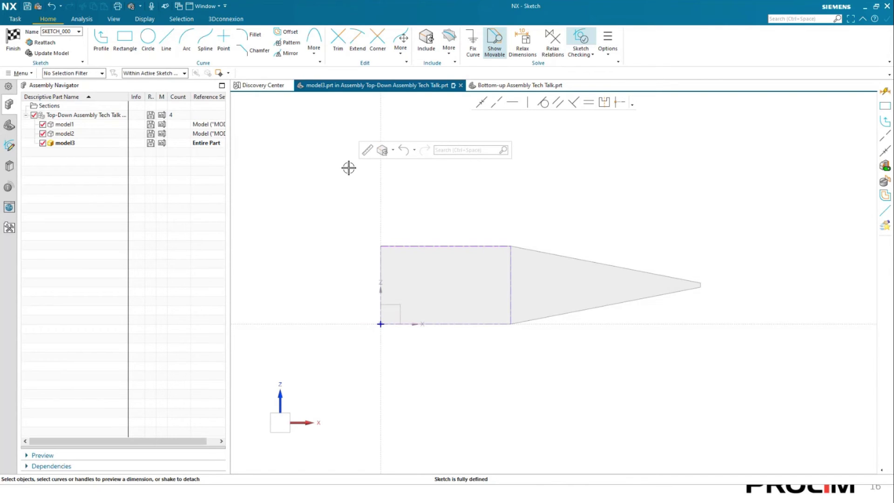
key(ctrl+z)
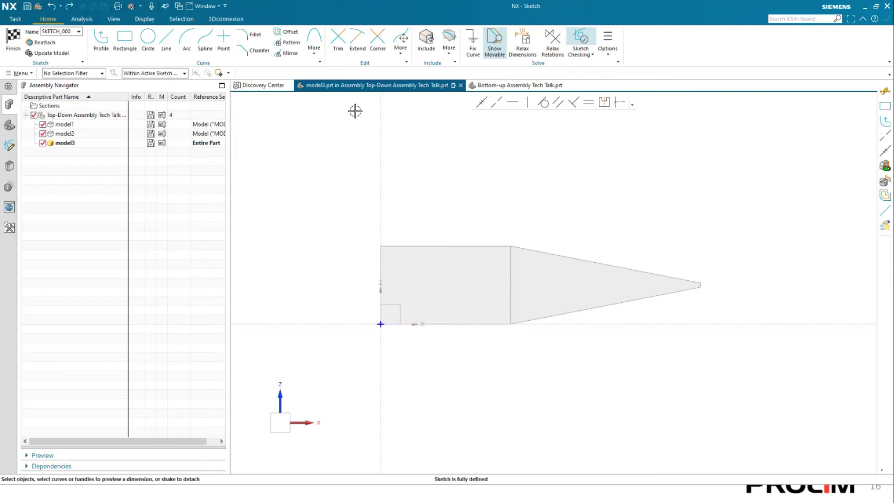
Step: Project the four edges of model1's front face associatively into the sketch with Entire Assembly scope and Original curve output, and finish the sketch
click(449, 41)
click(466, 74)
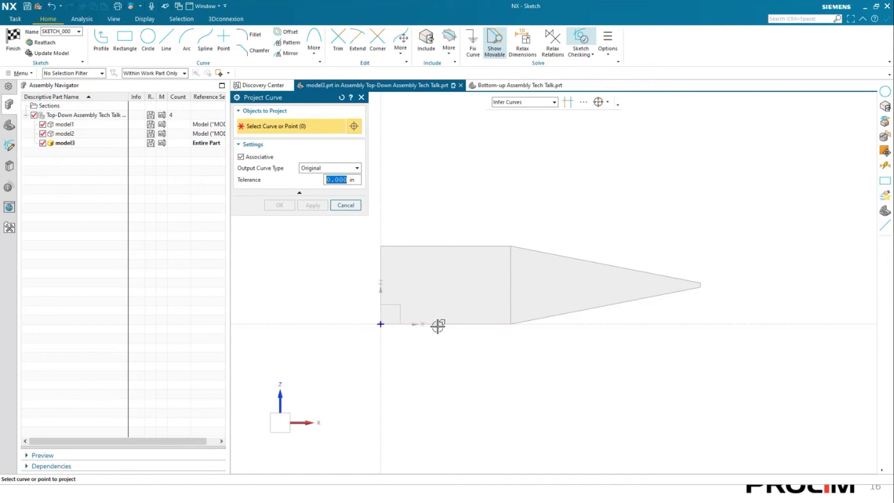
click(151, 75)
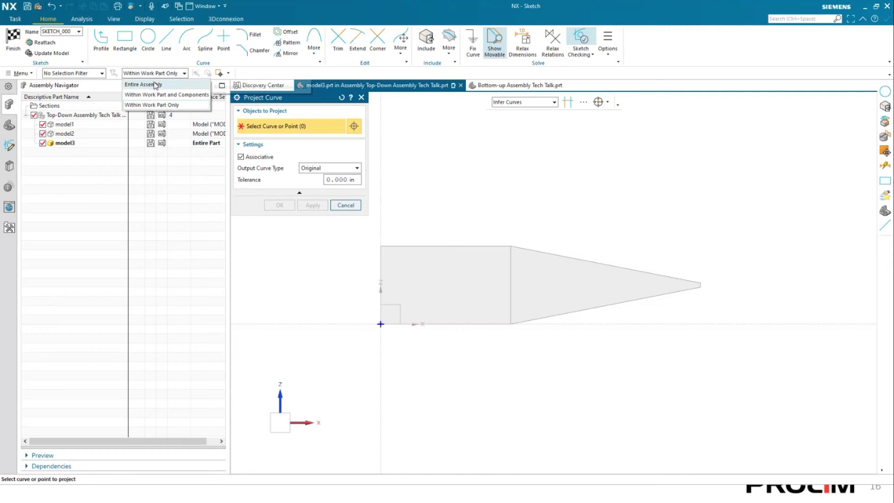
click(157, 87)
click(439, 246)
click(510, 269)
click(487, 324)
click(381, 275)
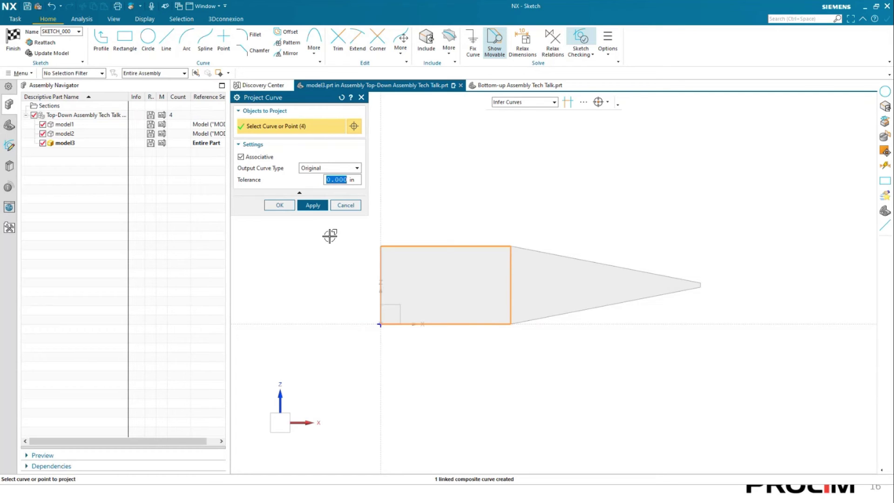
click(279, 204)
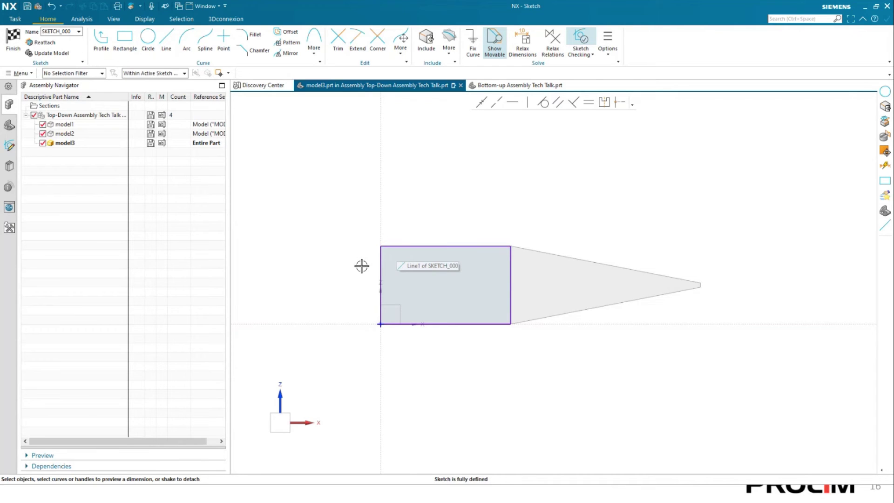
click(13, 40)
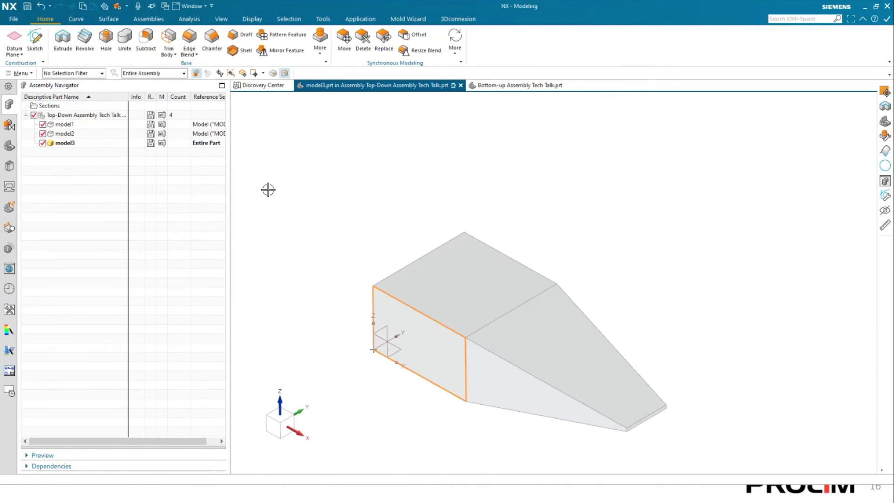
Step: Extrude the projected rectangle 2.4 in away from the block with a -18° draft from the start limit, and return to working on the displayed assembly
click(63, 39)
scroll(350, 445, down, 1)
shift+middle_drag(537, 268, 712, 204)
drag(464, 364, 543, 324)
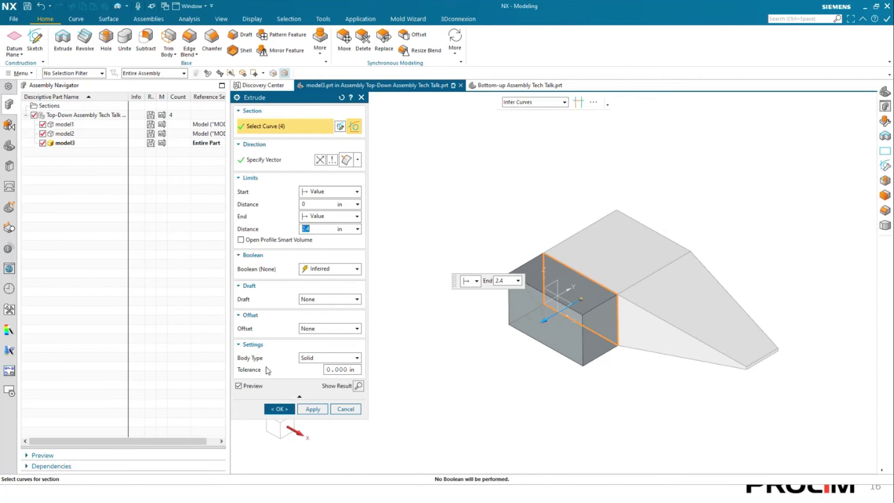
click(334, 299)
click(335, 313)
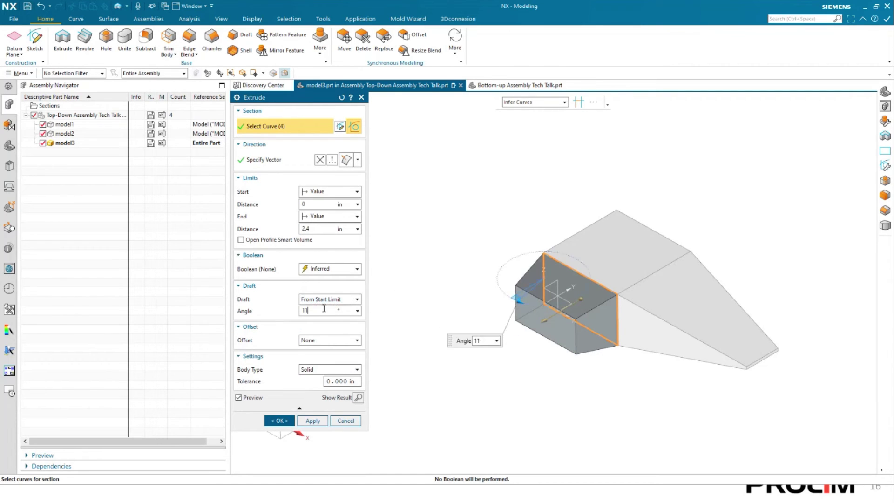
drag(510, 302, 496, 294)
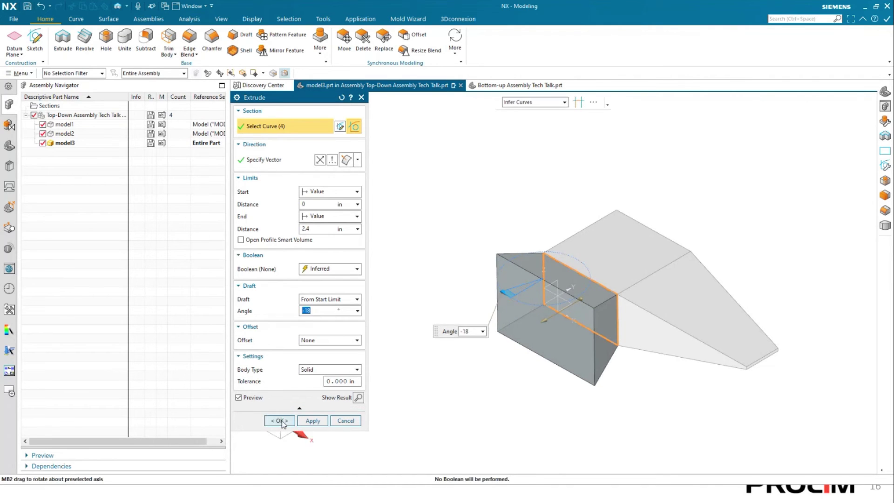
click(281, 421)
right_click(326, 199)
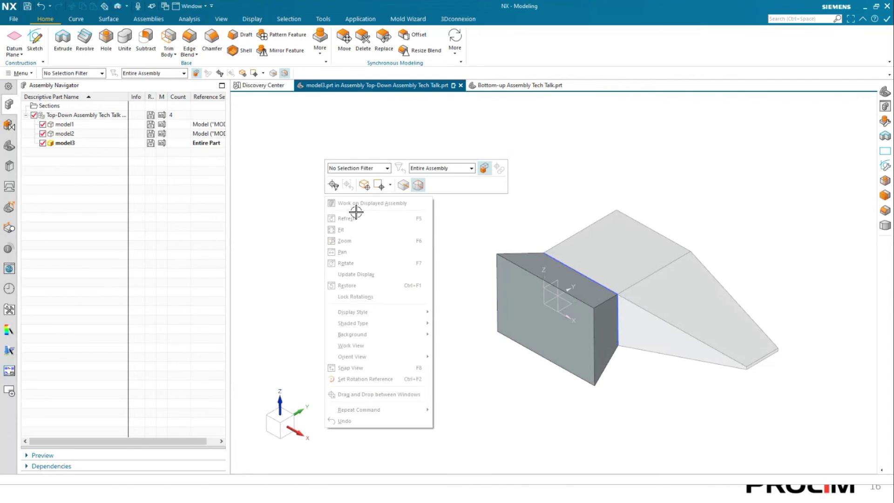
click(355, 203)
shift+middle_drag(729, 214, 546, 170)
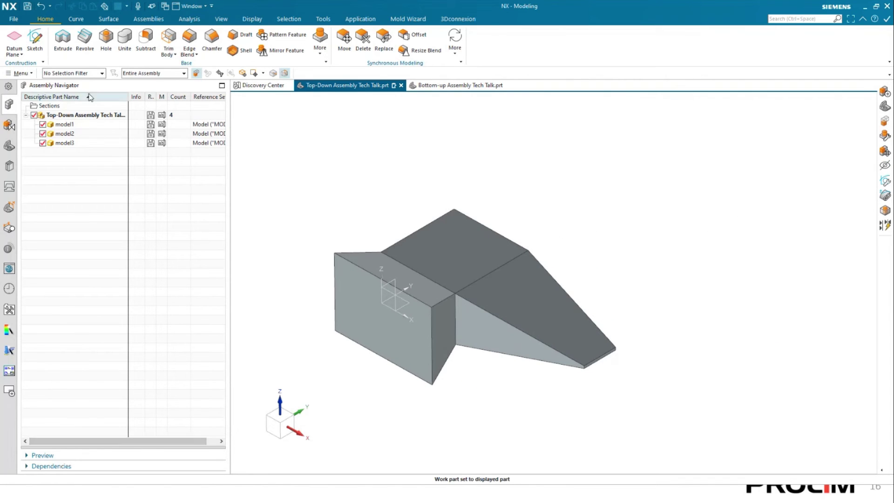
Step: Make model1 the work part within the assembly and show its feature history
click(9, 148)
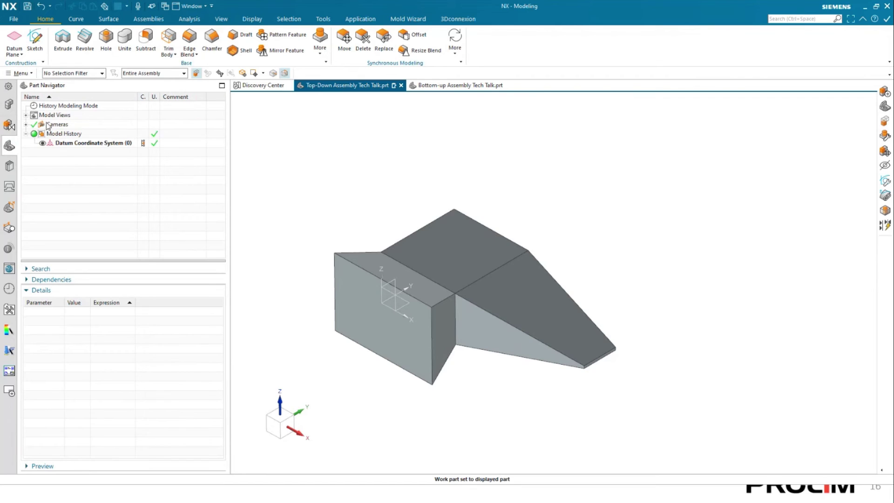
click(10, 104)
double_click(65, 124)
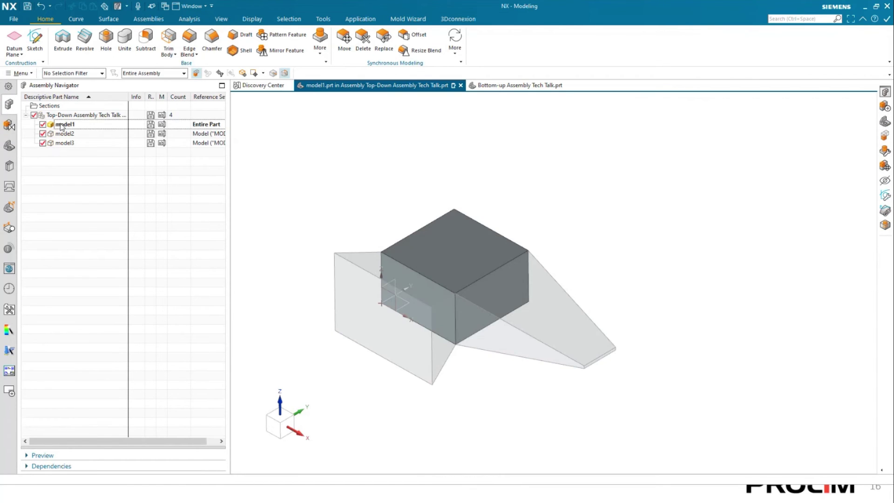
click(10, 145)
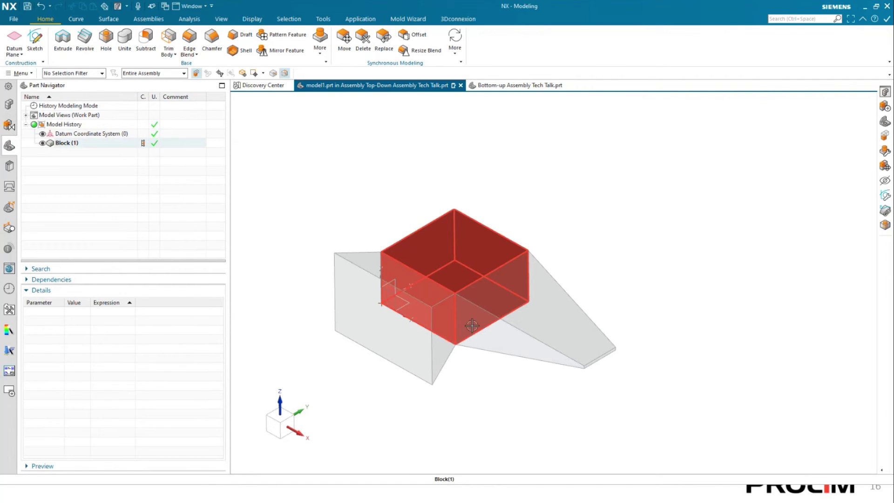
click(9, 124)
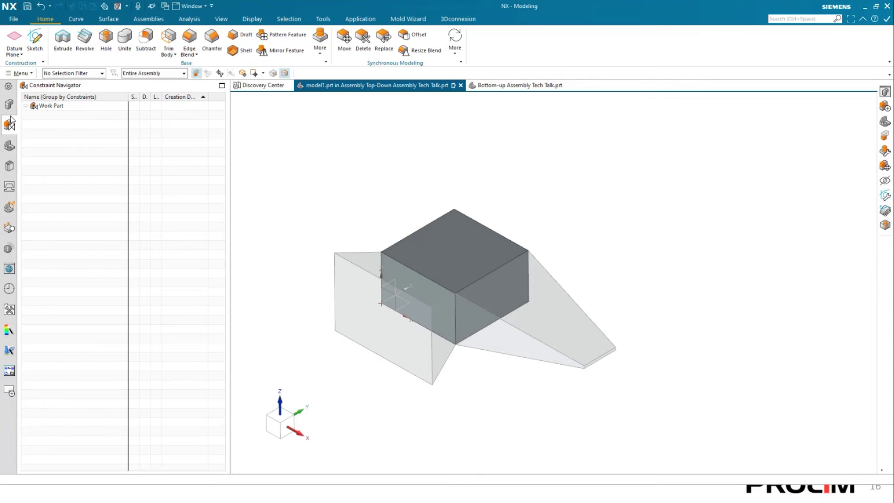
click(10, 145)
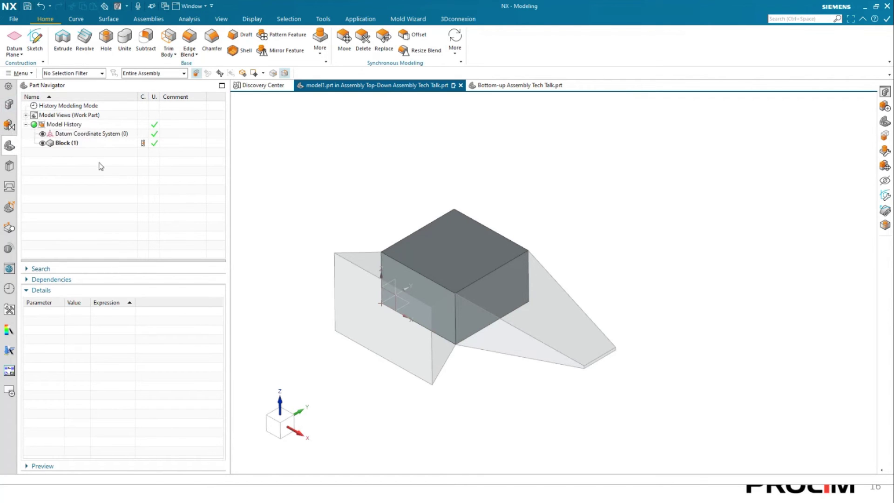
Step: Set the block's height (ZC) to 6 in and return to working on the displayed top-level assembly
click(87, 146)
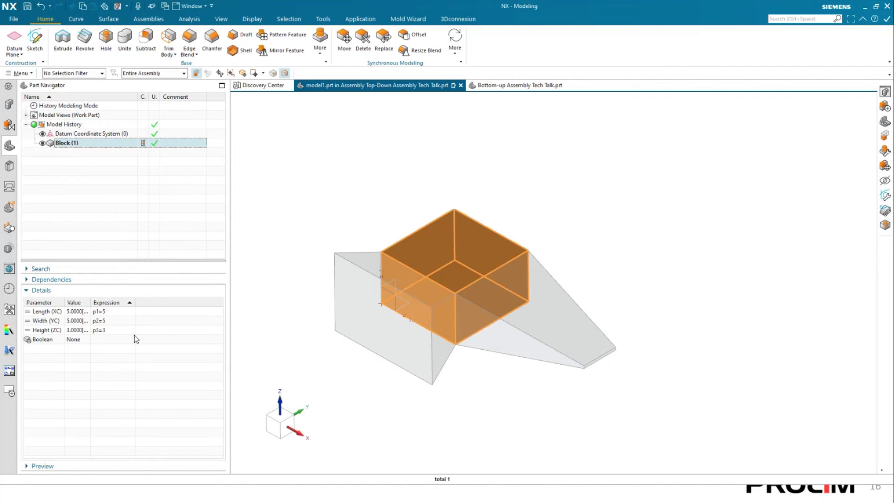
double_click(120, 330)
text(6)
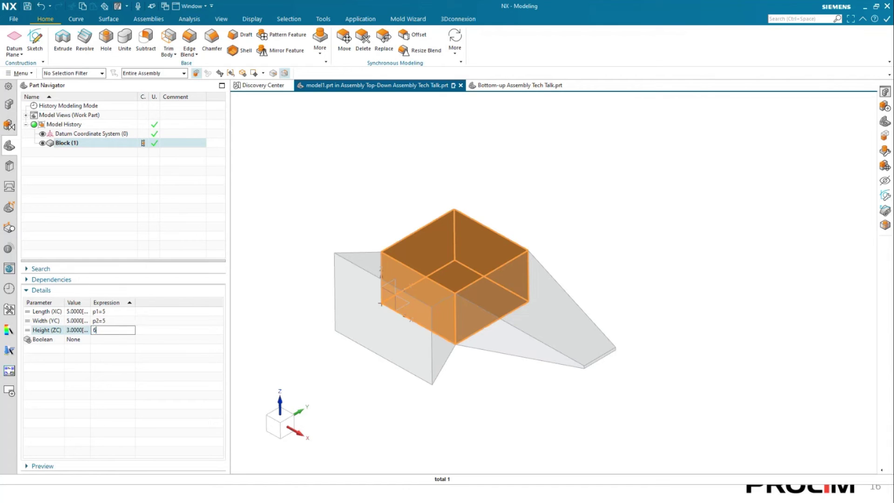
key(Return)
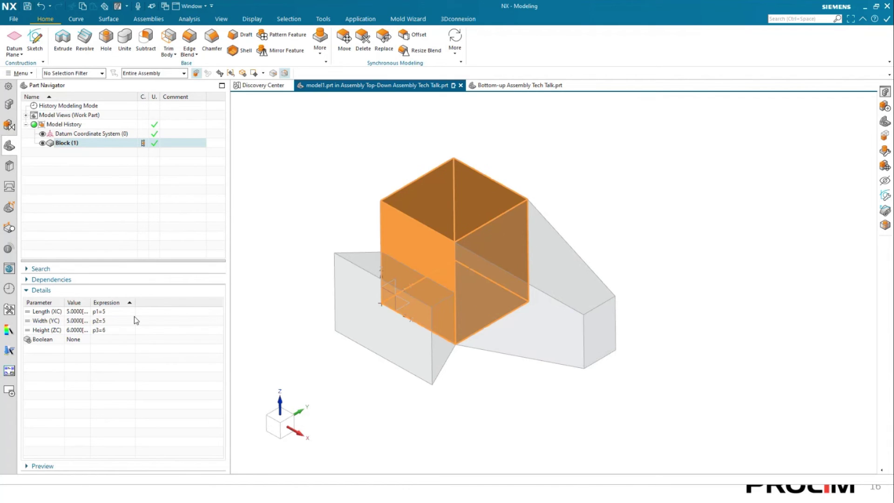
right_click(296, 150)
click(340, 162)
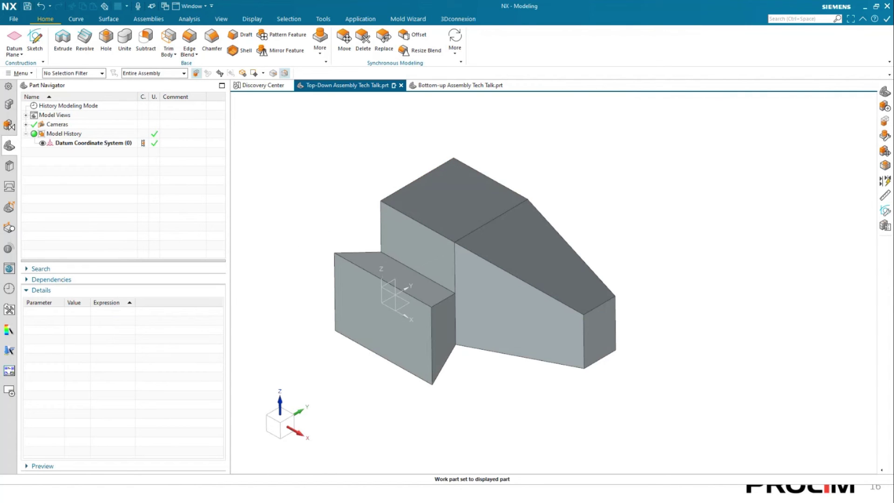
Step: Make model3 the work part and select its Extrude feature in the model history
click(9, 104)
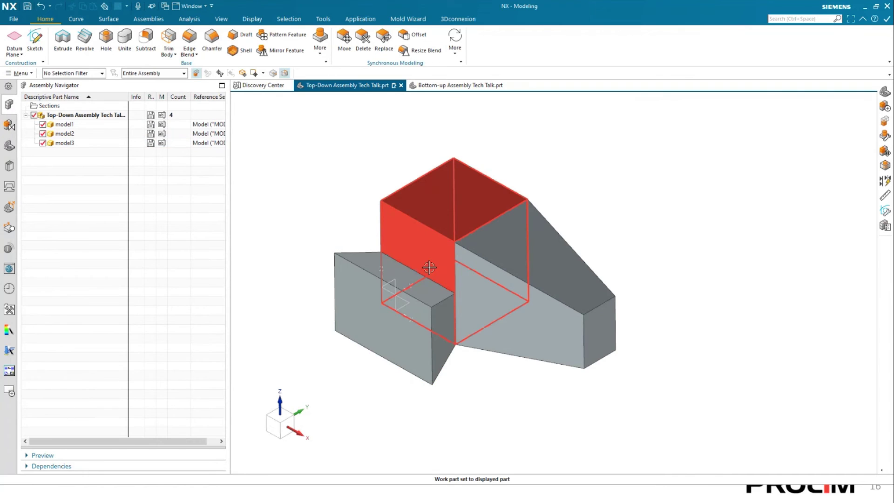
right_click(267, 150)
click(259, 202)
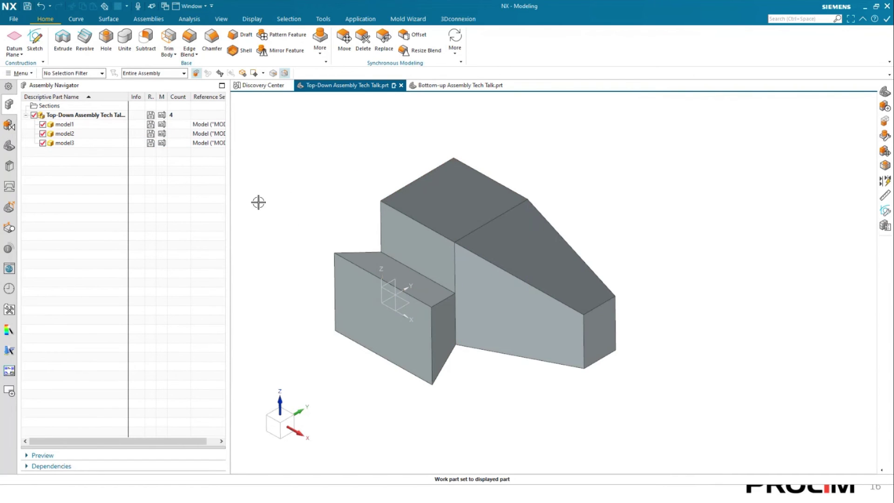
double_click(63, 143)
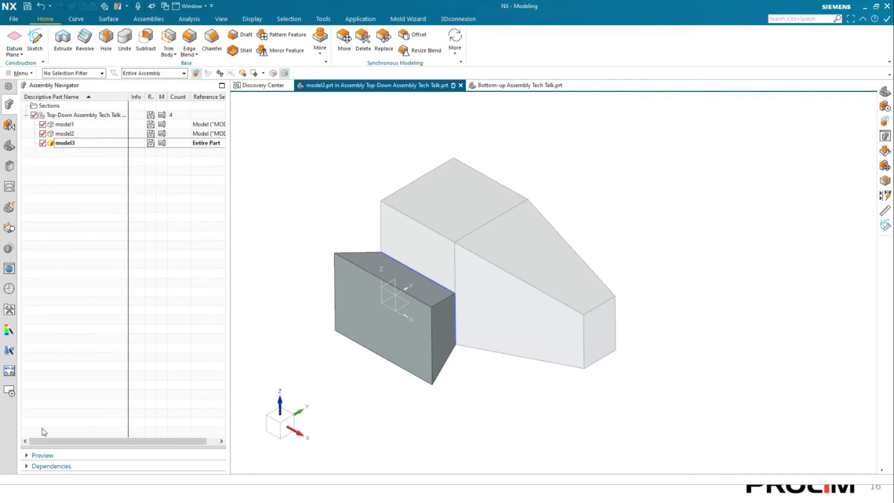
click(9, 146)
click(78, 153)
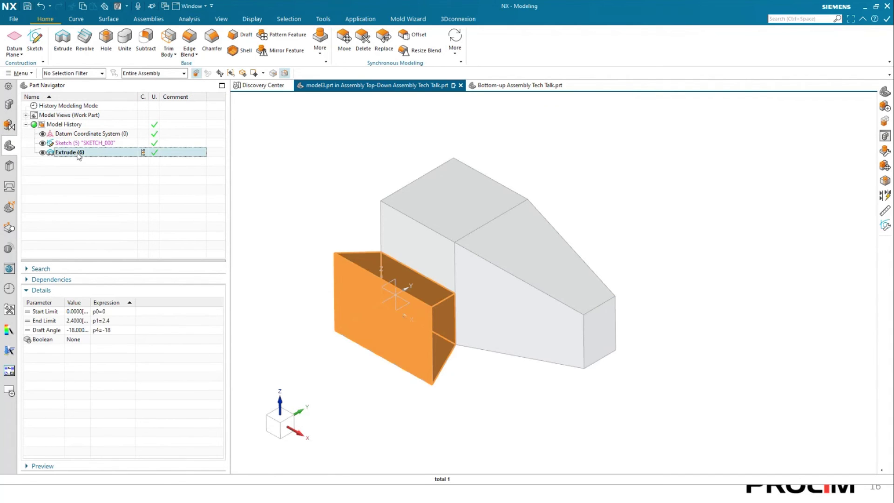
Step: Open model3's sketch and compare its projected rectangle with the resized block's front face, then exit the sketch
click(76, 142)
right_click(77, 142)
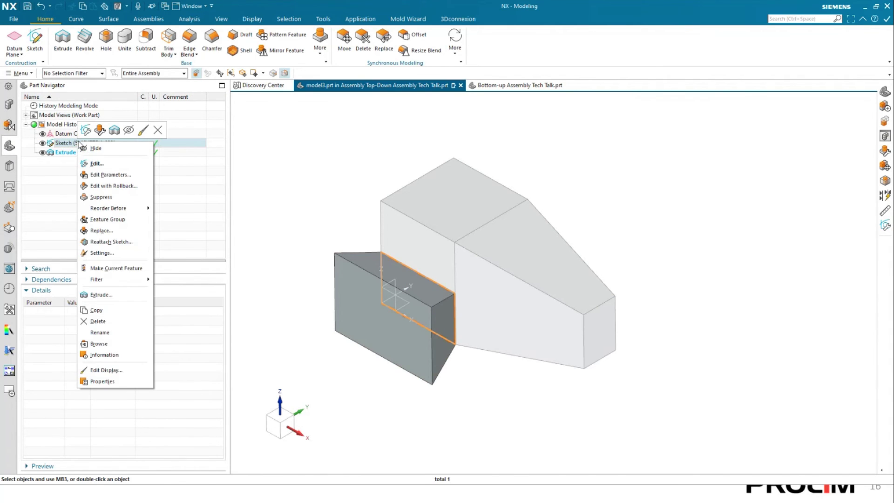
click(88, 134)
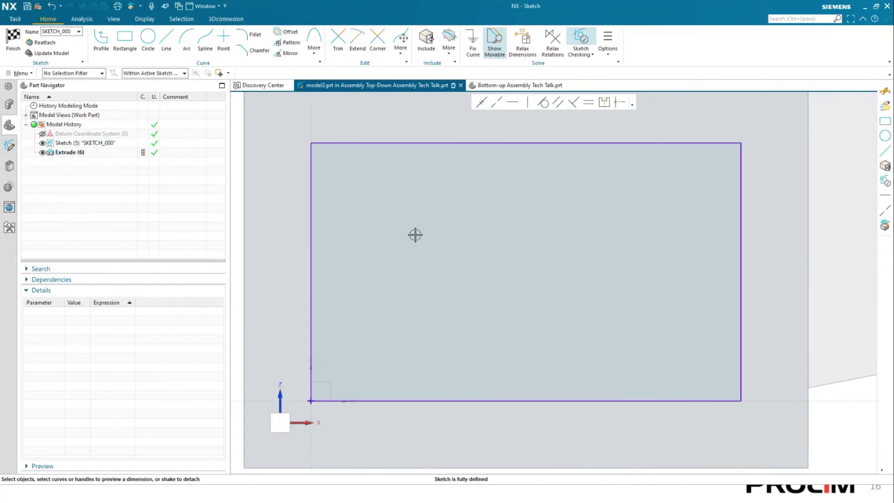
scroll(415, 235, down, 3)
scroll(555, 225, down, 2)
scroll(548, 166, up, 3)
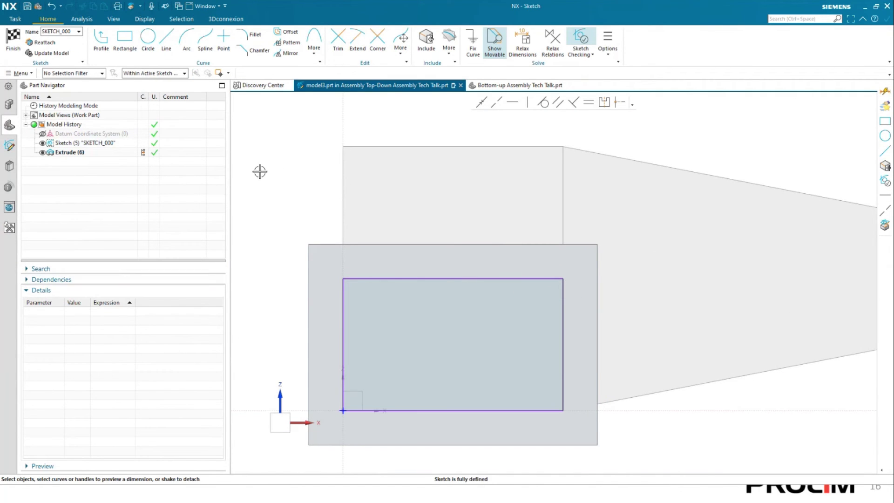
right_click(279, 164)
click(311, 172)
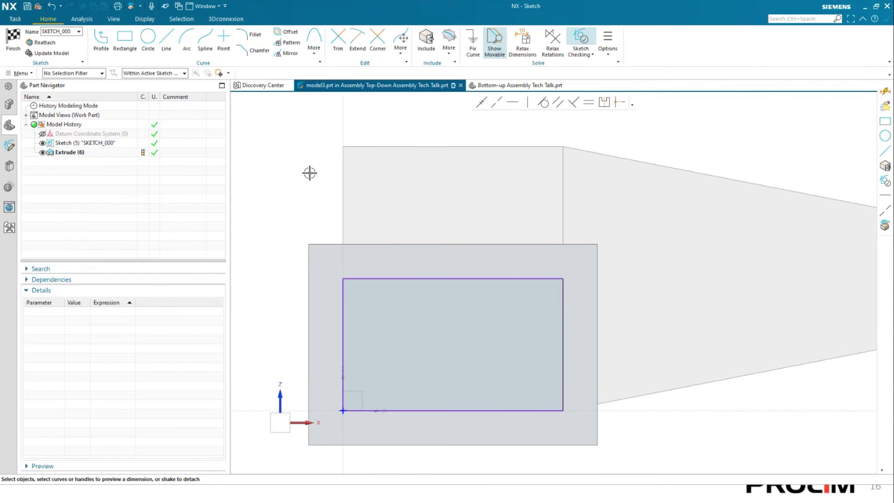
Step: Delete model3's sketch together with the extrusion that depends on it
click(423, 275)
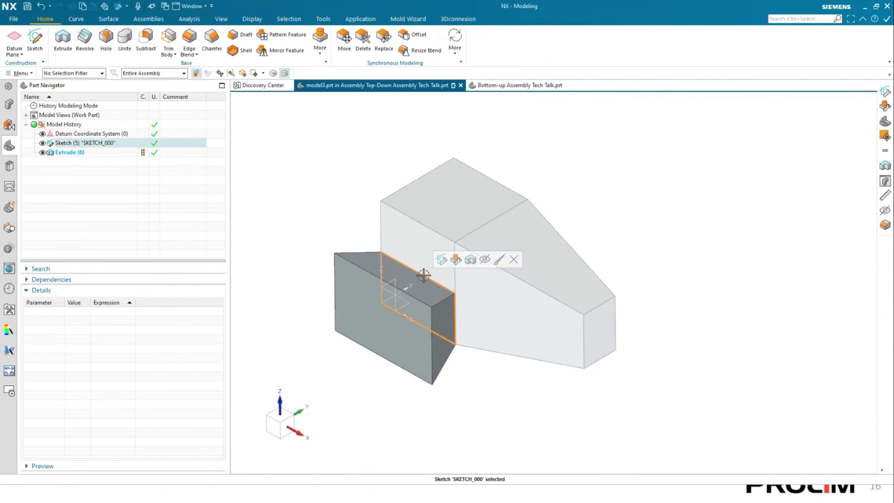
key(Delete)
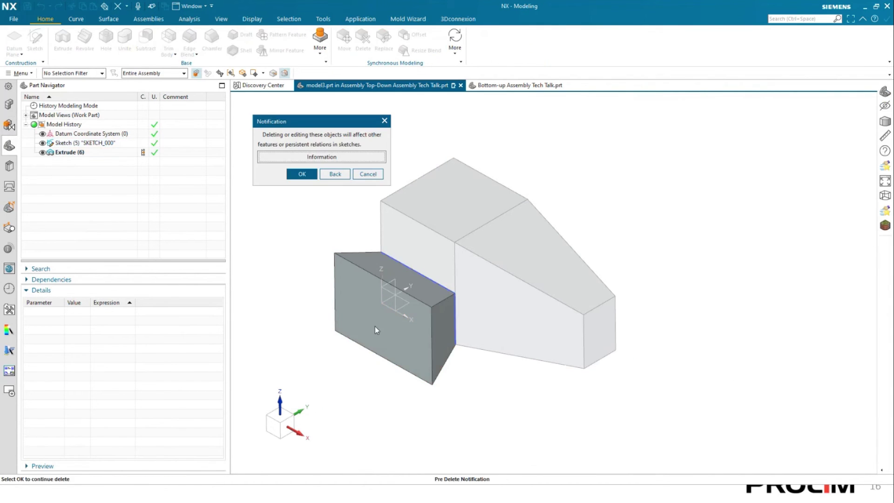
click(302, 174)
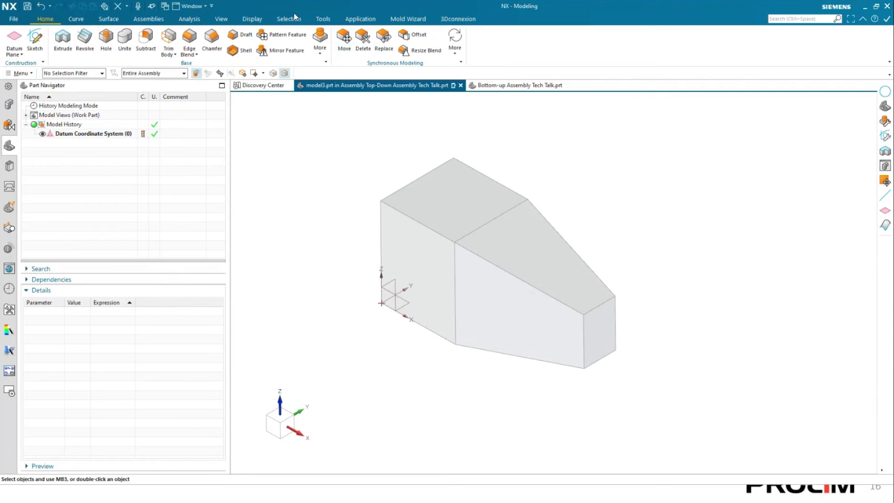
Step: Create a new sketch in model3 on the front face of model1's block
click(35, 39)
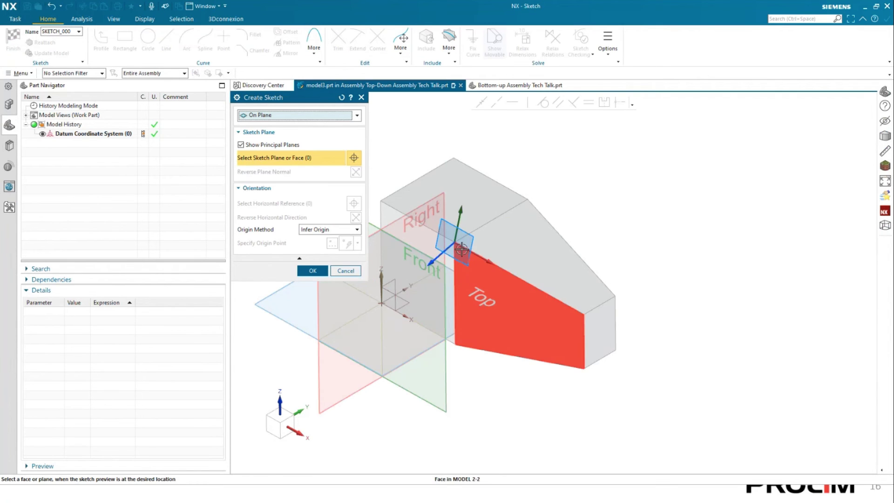
click(385, 207)
click(313, 270)
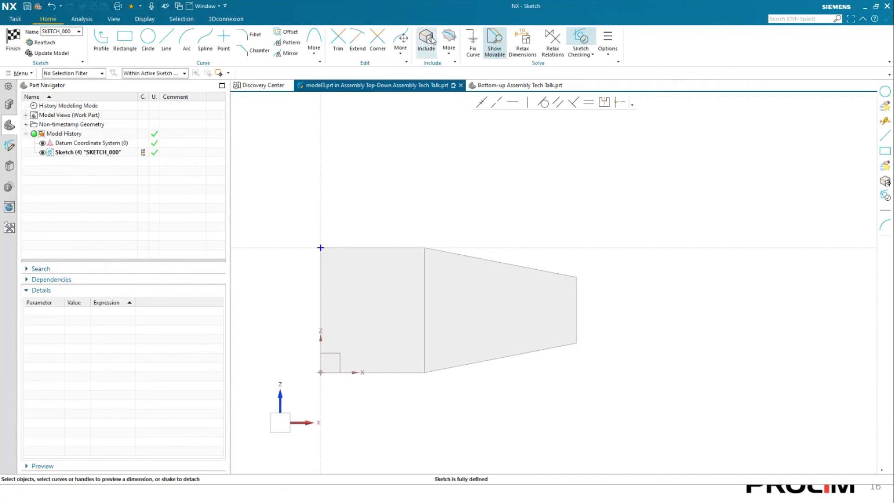
Step: Project the front face's four edges associatively into the new sketch with Original curve output, and finish the sketch
click(450, 47)
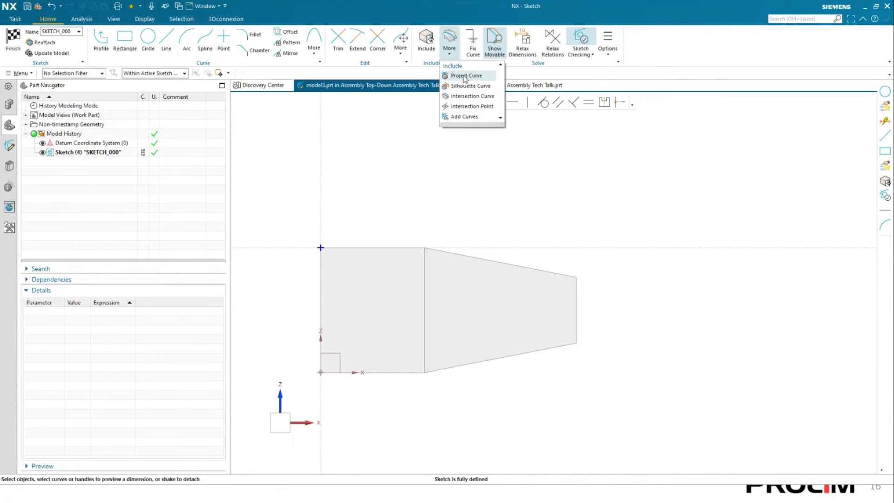
click(466, 77)
click(357, 248)
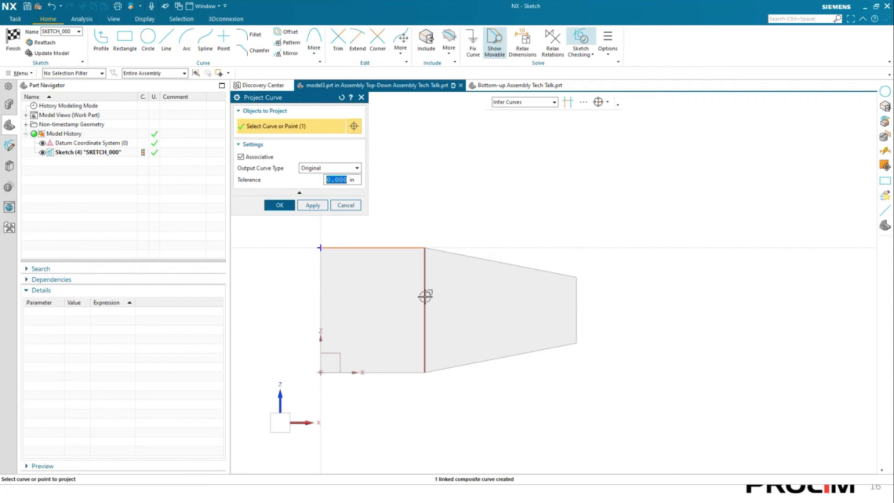
click(424, 297)
click(403, 372)
click(320, 283)
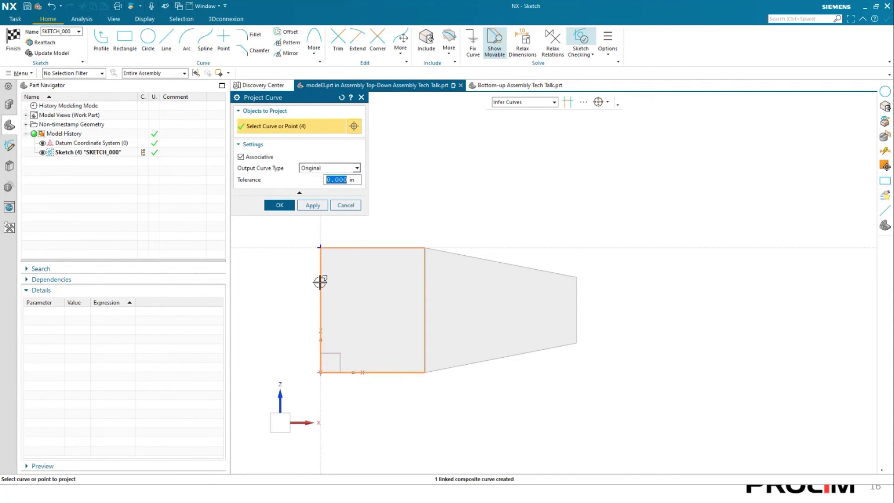
click(280, 205)
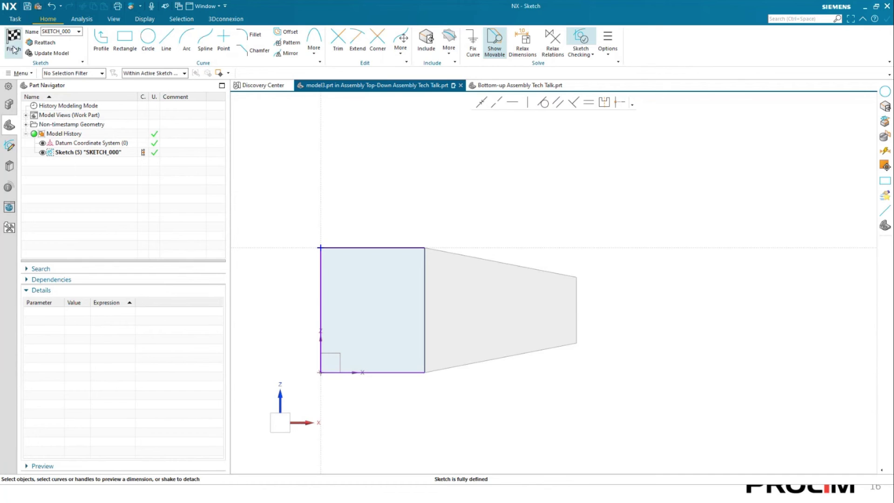
key(Home)
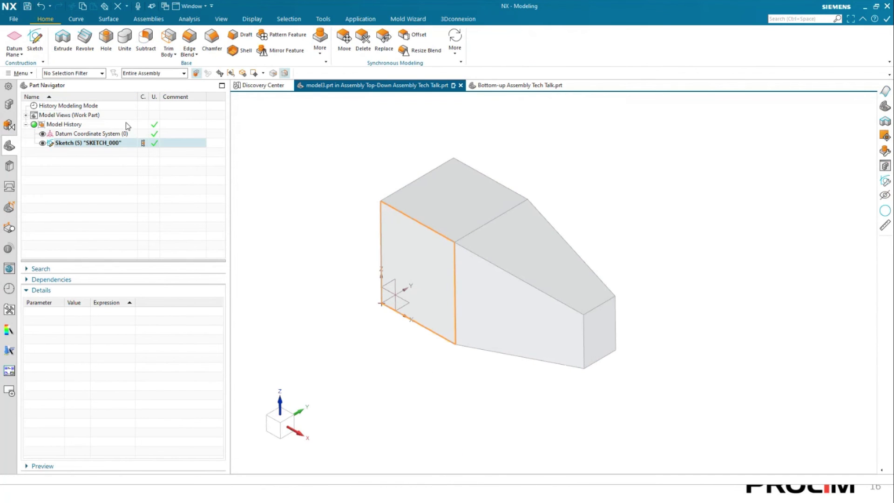
click(35, 41)
key(Return)
click(63, 41)
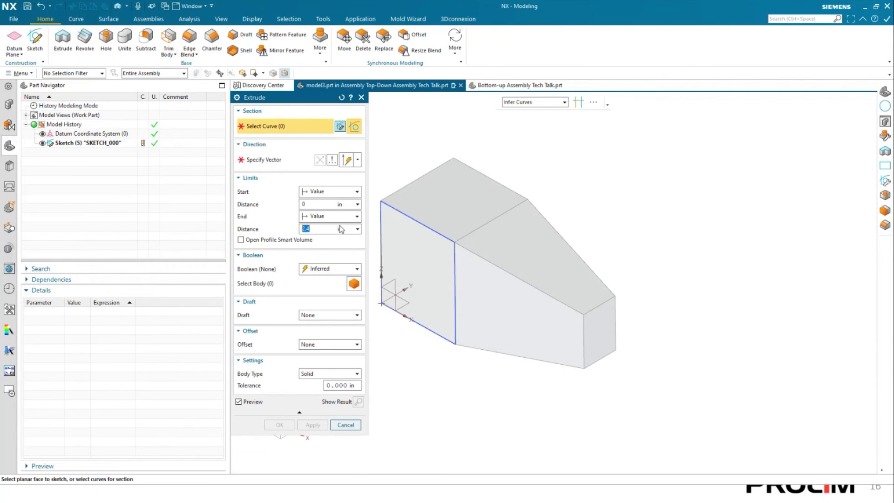
click(393, 251)
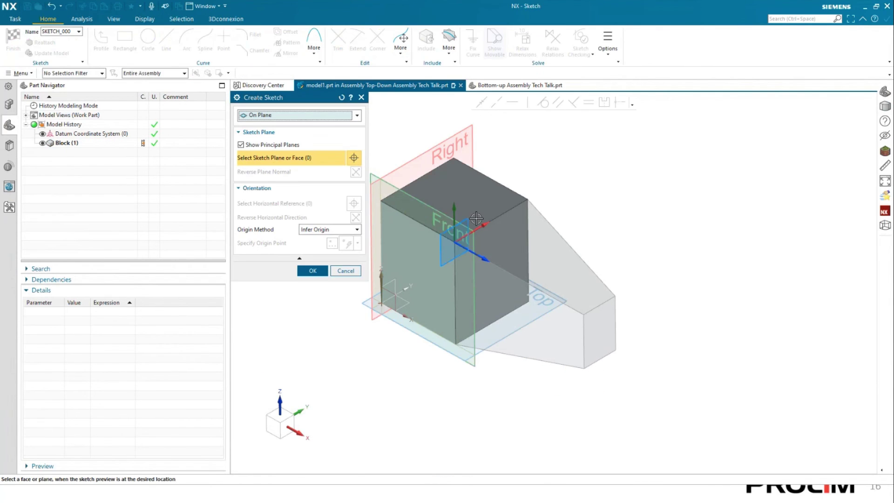
click(310, 268)
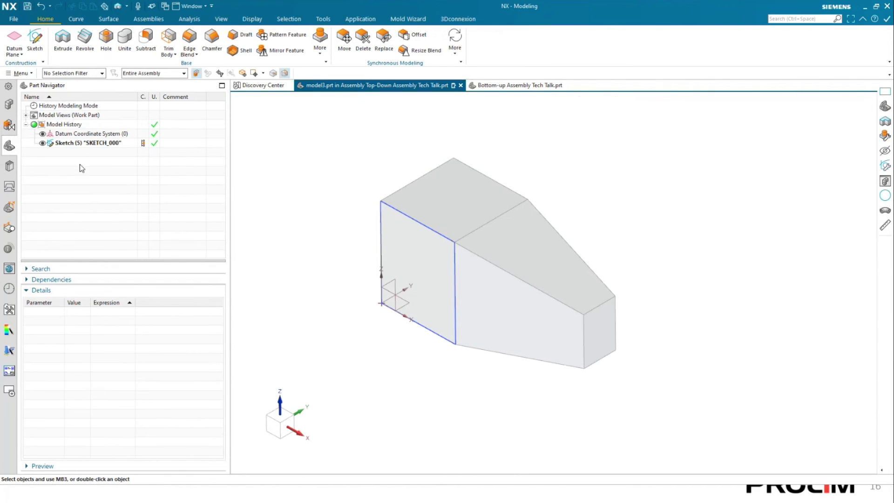
Step: Extrude the newly projected rectangle 2.4 in normal to its face, away from the block, with a -18° draft from the start limit
click(89, 145)
click(185, 186)
click(63, 40)
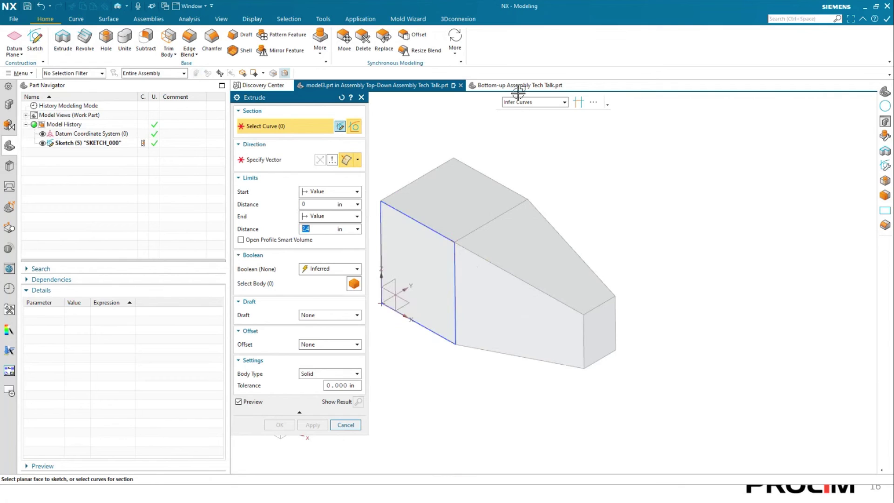
click(404, 214)
click(263, 160)
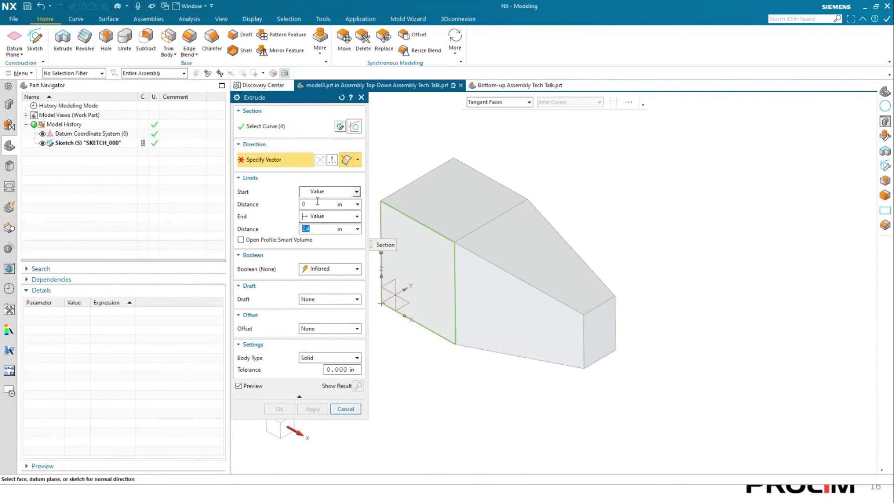
click(419, 289)
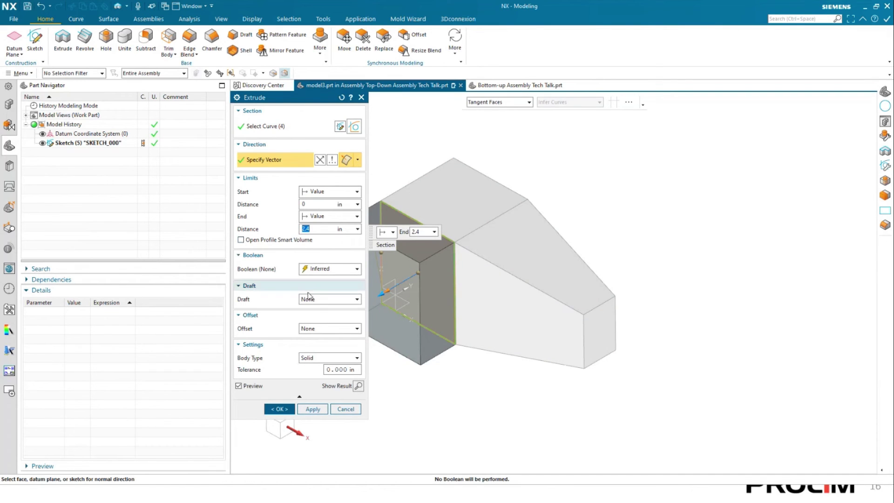
click(326, 299)
click(331, 324)
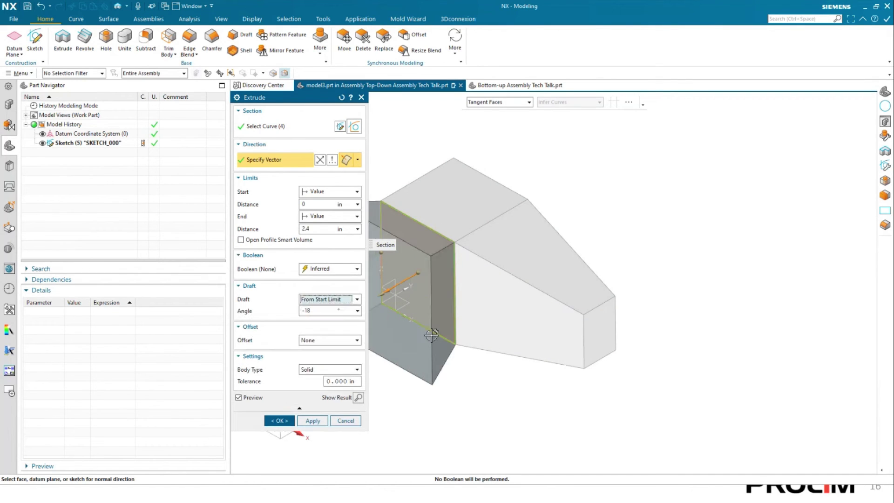
click(279, 413)
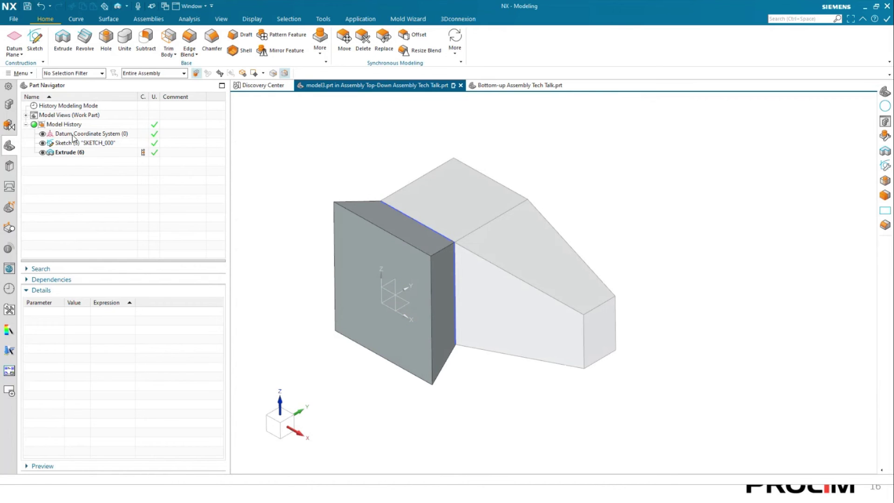
Step: Return to the top-level assembly, and make model1 the work part within it
right_click(309, 167)
click(322, 265)
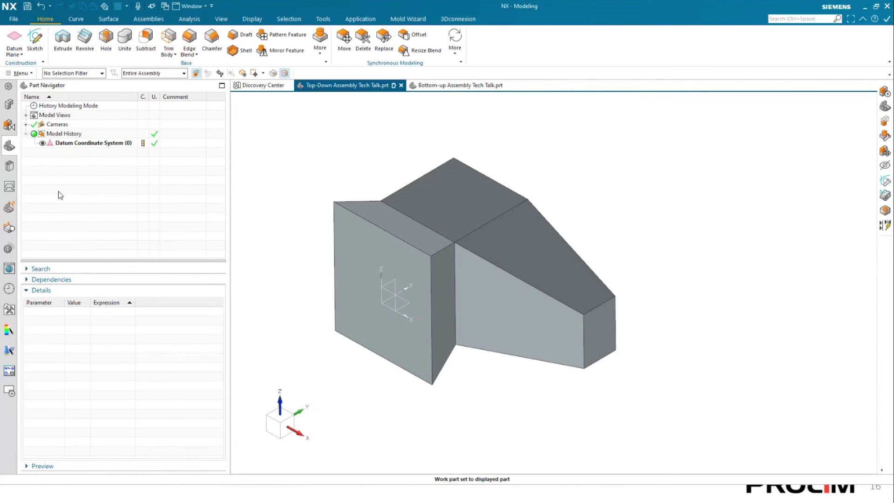
click(10, 104)
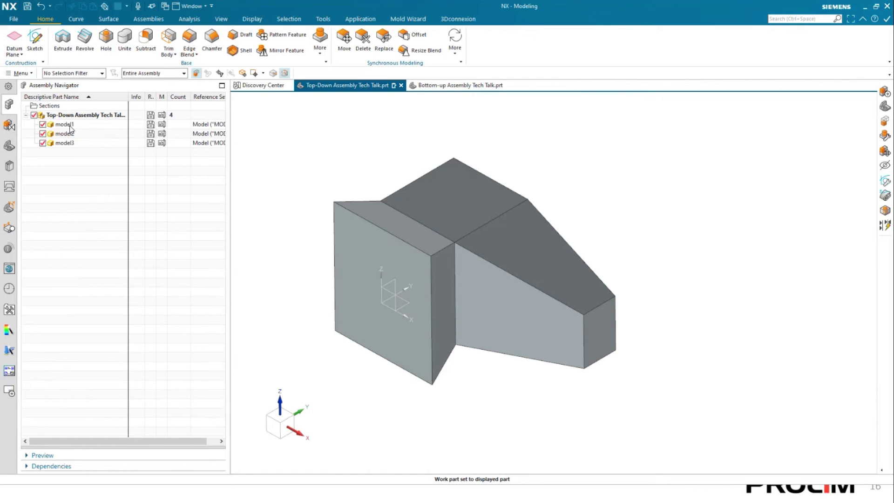
click(9, 146)
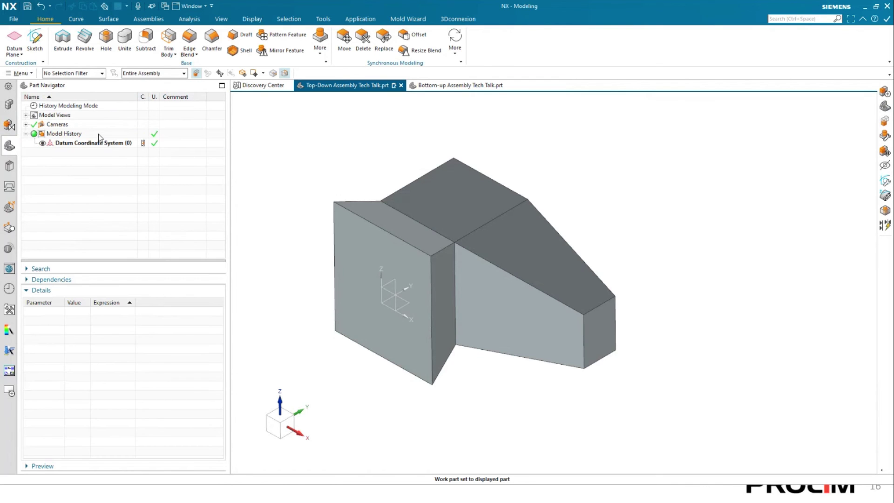
click(9, 104)
double_click(63, 124)
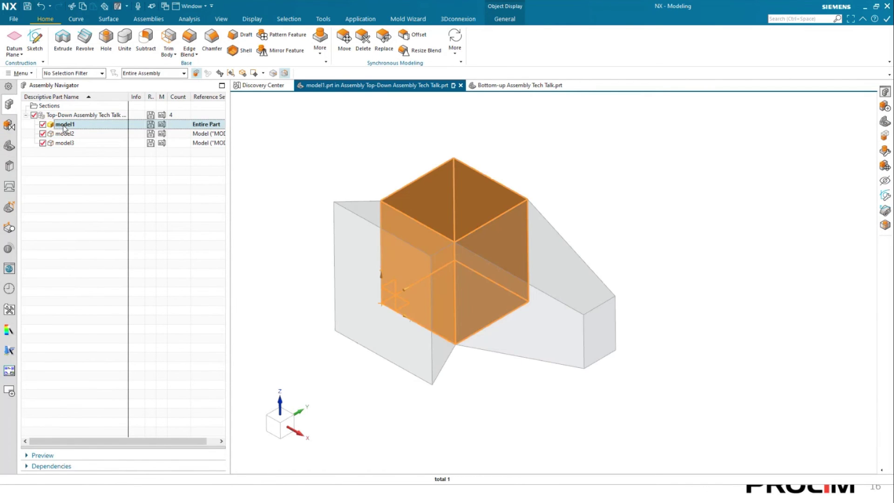
Step: Set the height of model1's block to 5
click(9, 146)
click(86, 143)
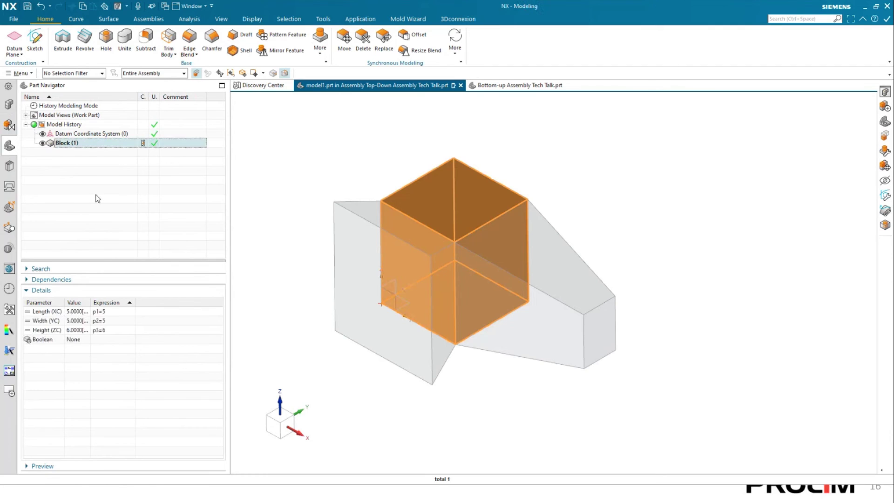
click(131, 330)
text(5)
key(Return)
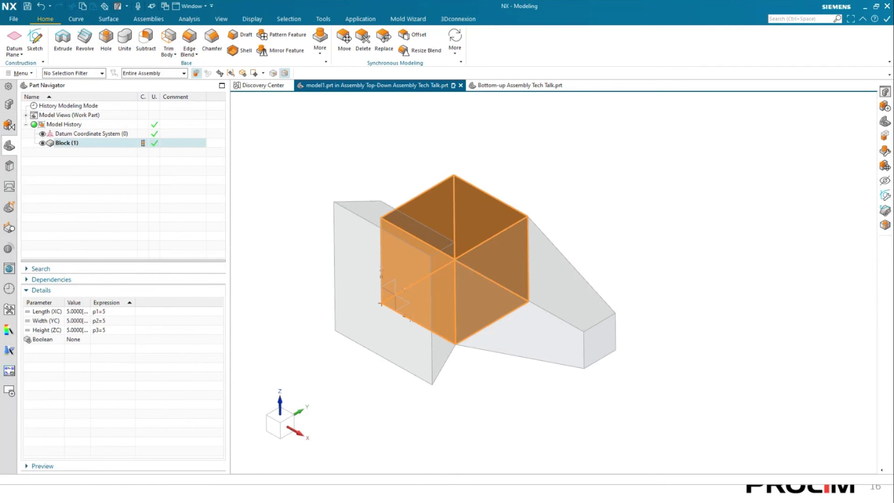
Step: Deselect the block and make the top-level assembly the work part again
key(Escape)
double_click(360, 153)
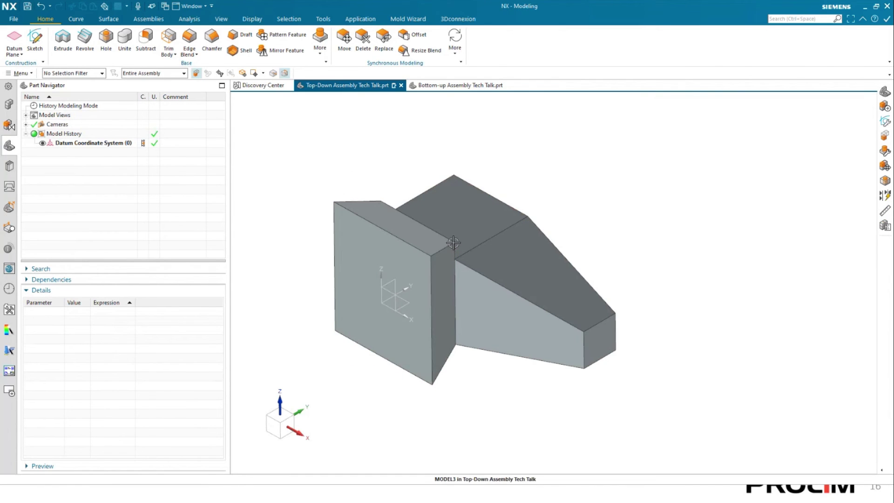
right_click(272, 152)
click(246, 160)
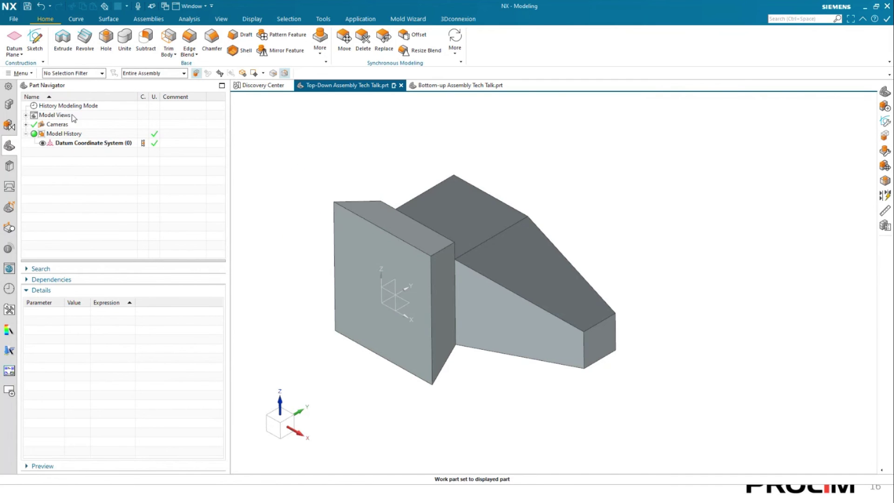
Step: Save the assembly, assigning the Top-Down folder to model1 and naming it M1
click(9, 104)
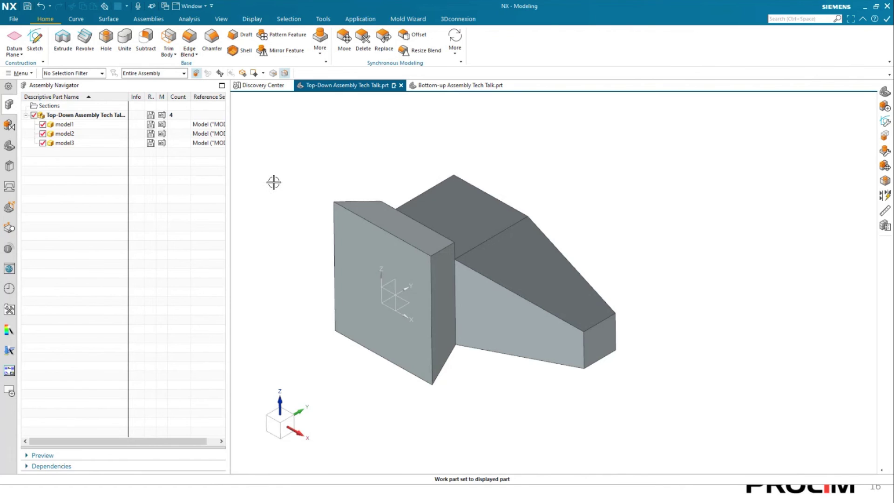
right_click(279, 154)
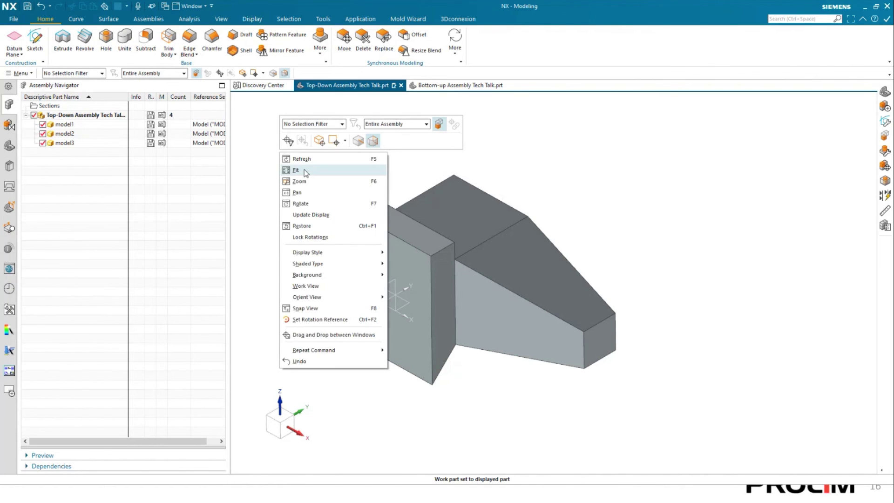
click(305, 170)
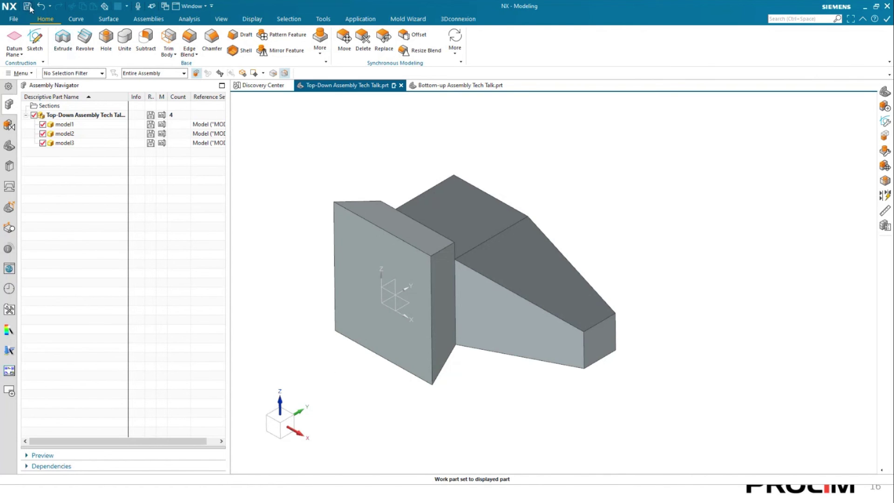
click(28, 7)
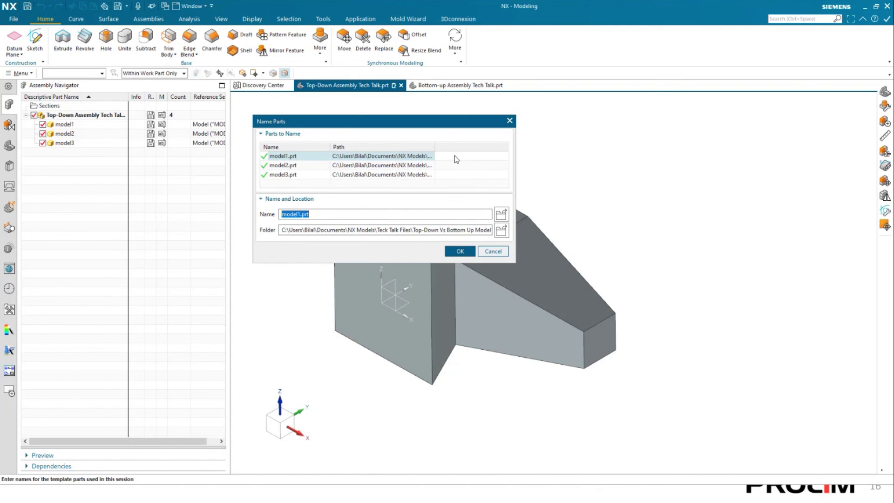
click(501, 230)
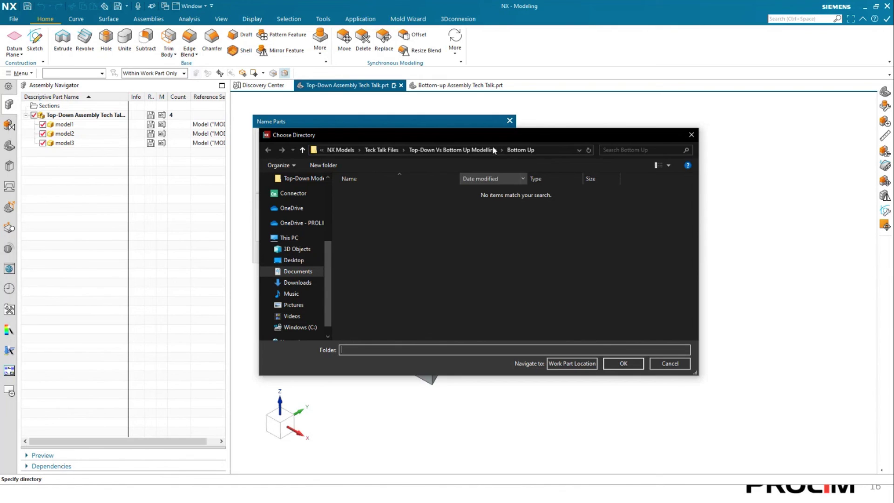
click(463, 152)
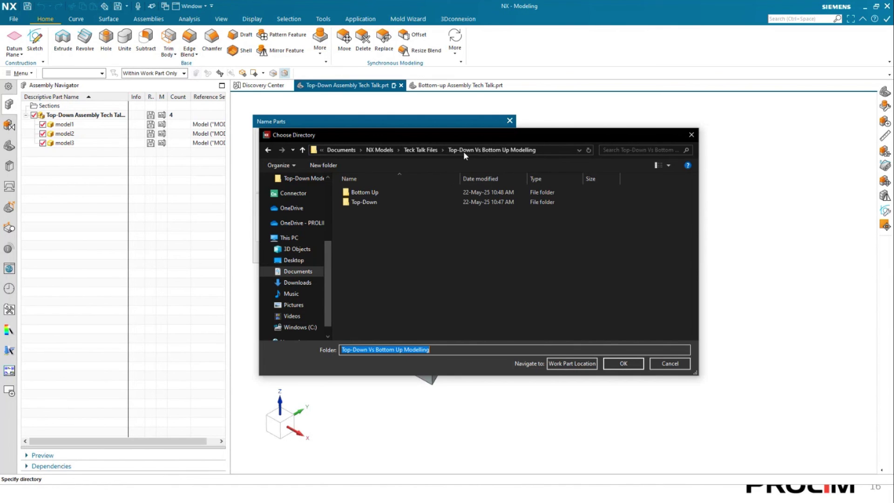
double_click(368, 201)
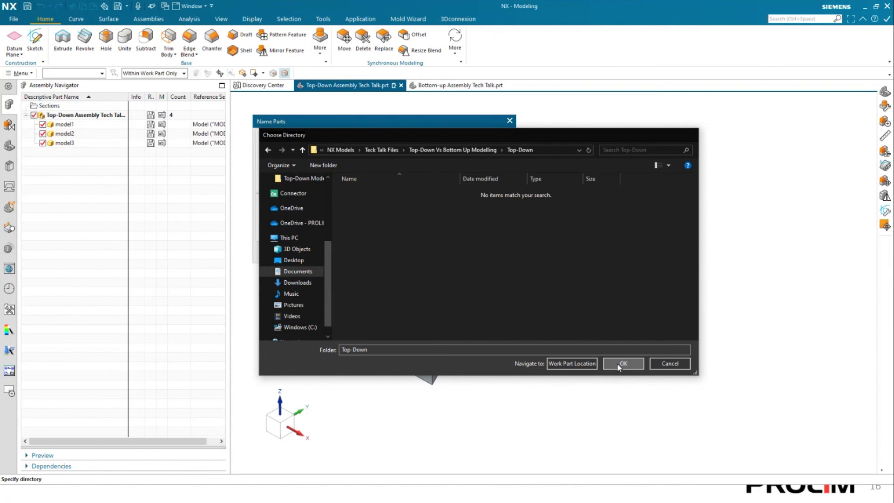
click(618, 364)
double_click(391, 212)
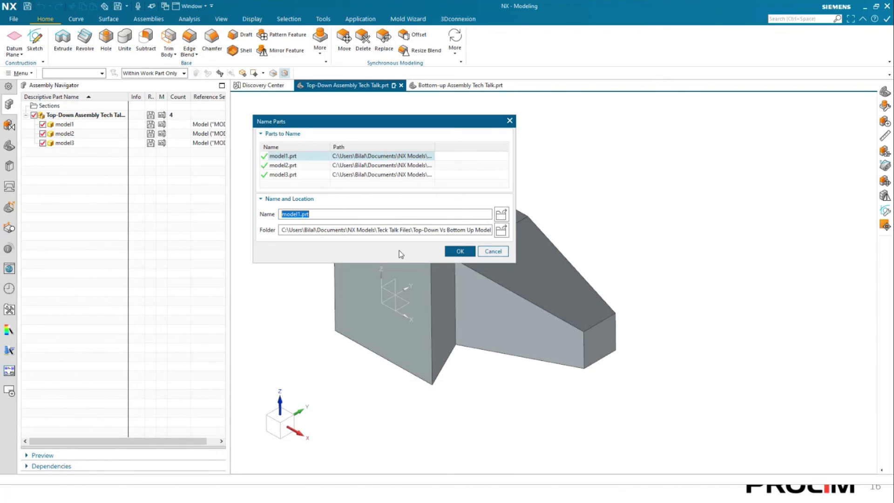
text(M1)
key(Return)
Step: Rename model2 as M2 in the list of parts being saved
click(317, 167)
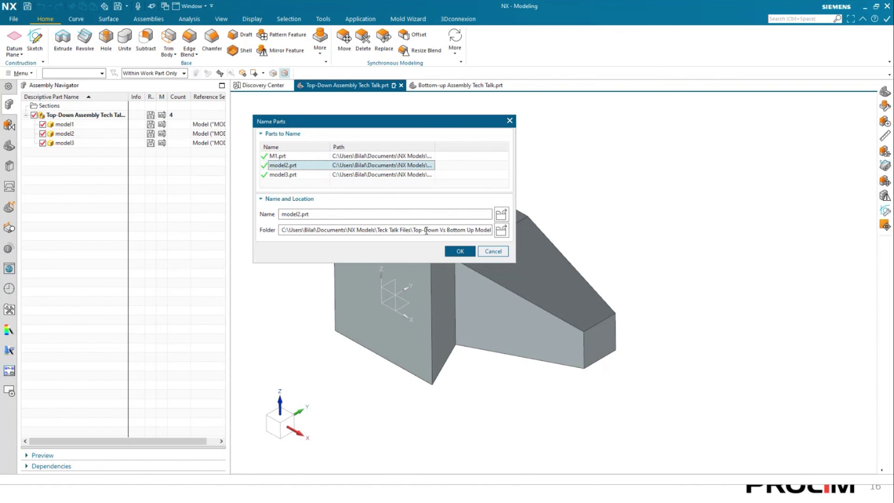
click(487, 213)
key(ctrl+a)
text(M2)
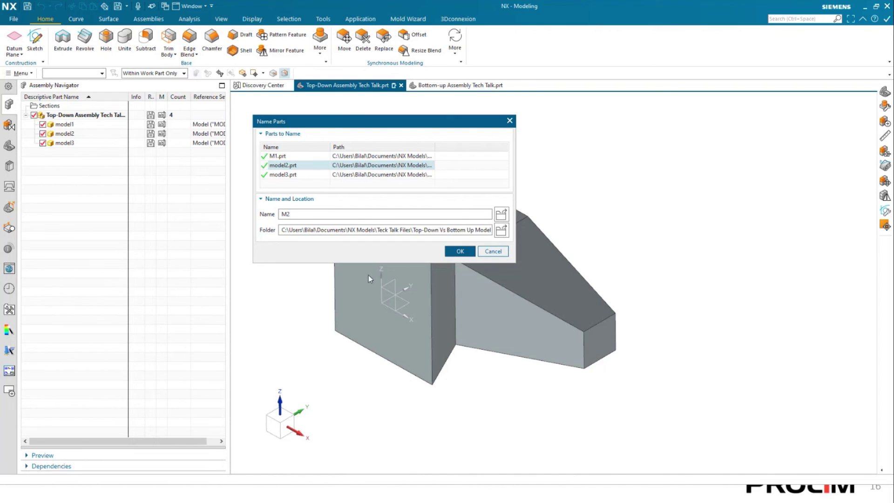
click(502, 232)
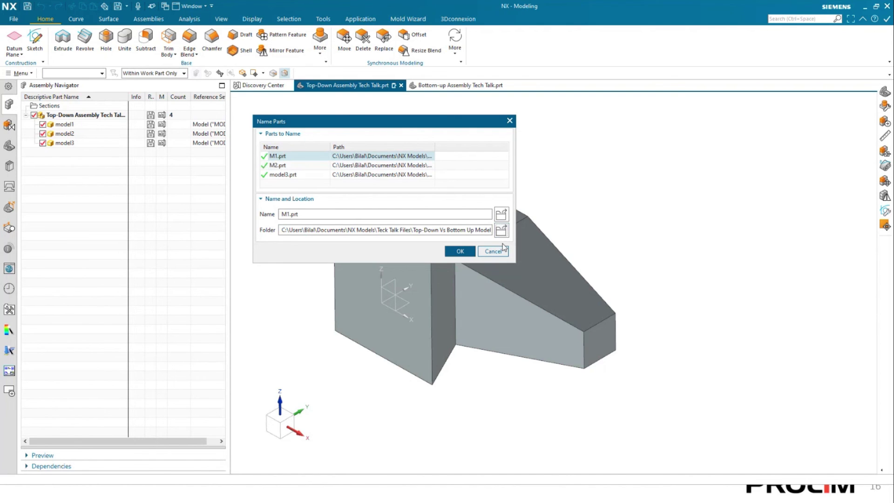
click(500, 235)
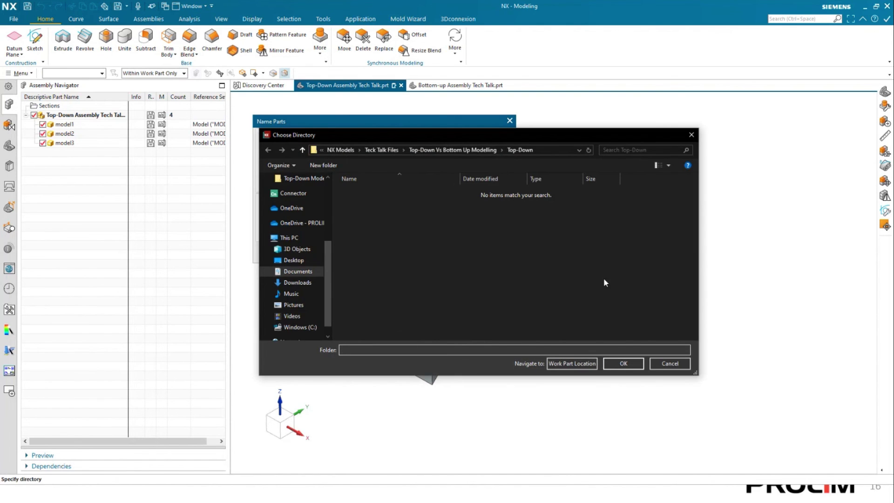
click(670, 363)
Step: Set the save location of M2 to the Top-Down folder inside Top-Down Vs Bottom Up Modelling
click(300, 168)
click(501, 230)
click(482, 151)
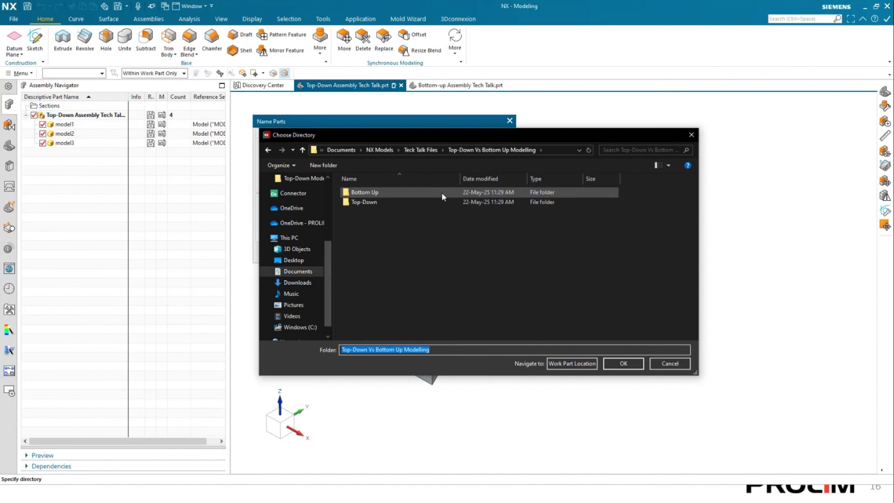
double_click(437, 204)
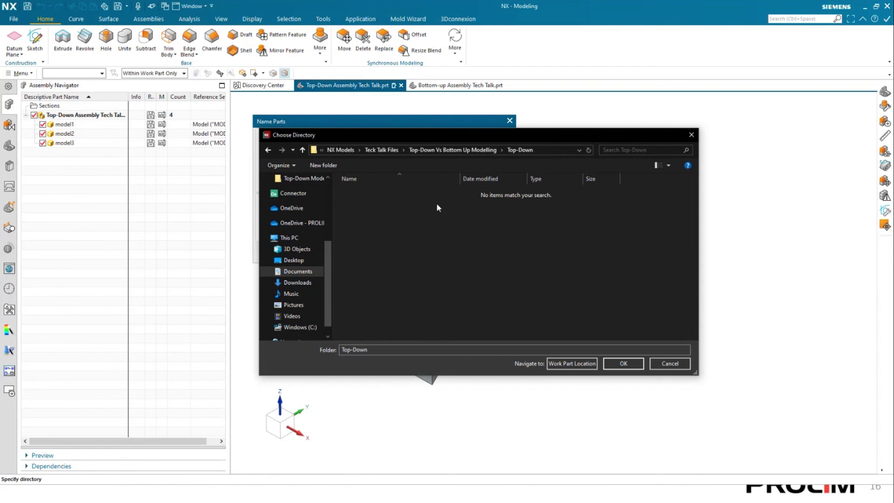
click(622, 362)
Step: Rename model3 as M3 in the list of parts being saved
click(328, 175)
double_click(340, 213)
text(M2)
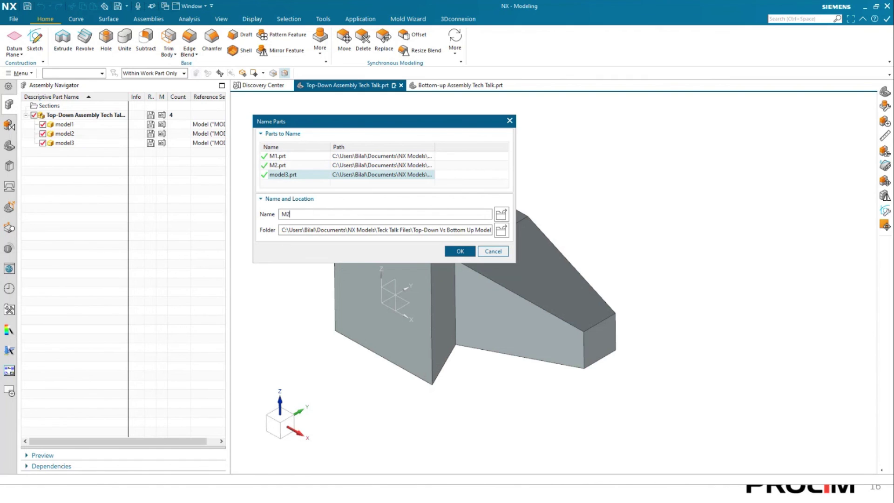
key(Return)
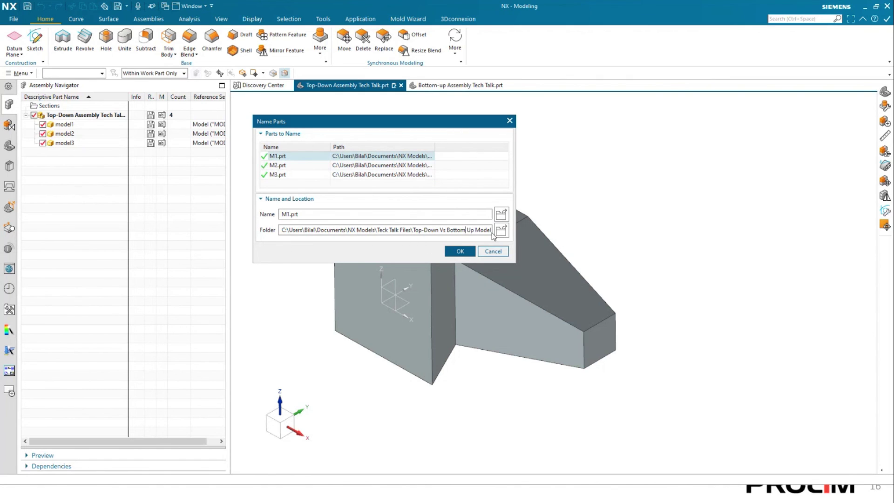
Step: Set the save location of M3 to the Top-Down folder and complete the save of all parts
click(348, 175)
click(504, 233)
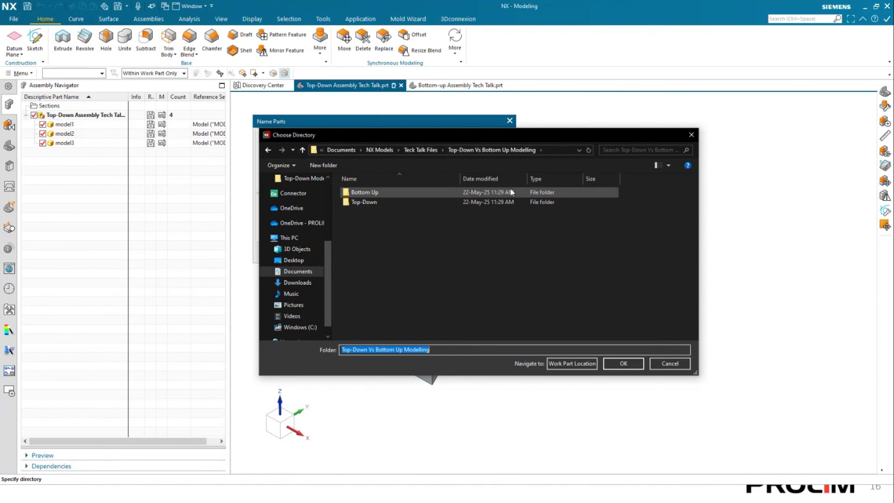
double_click(462, 201)
click(615, 364)
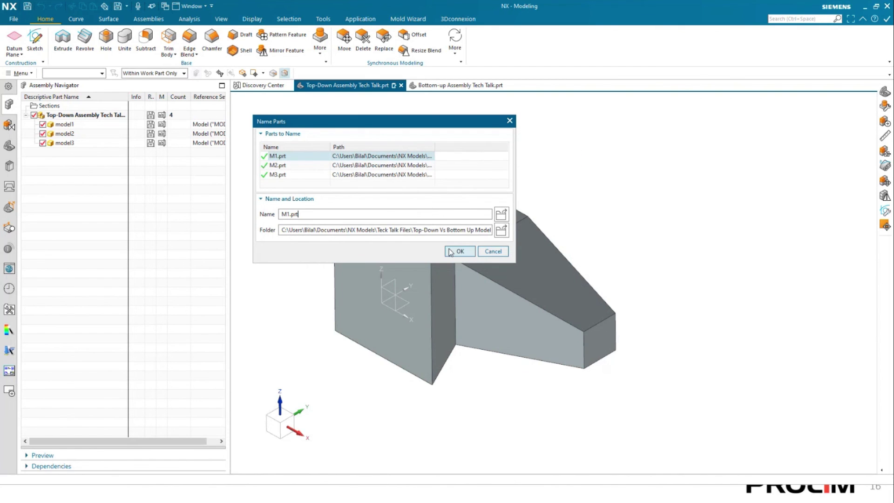
click(461, 251)
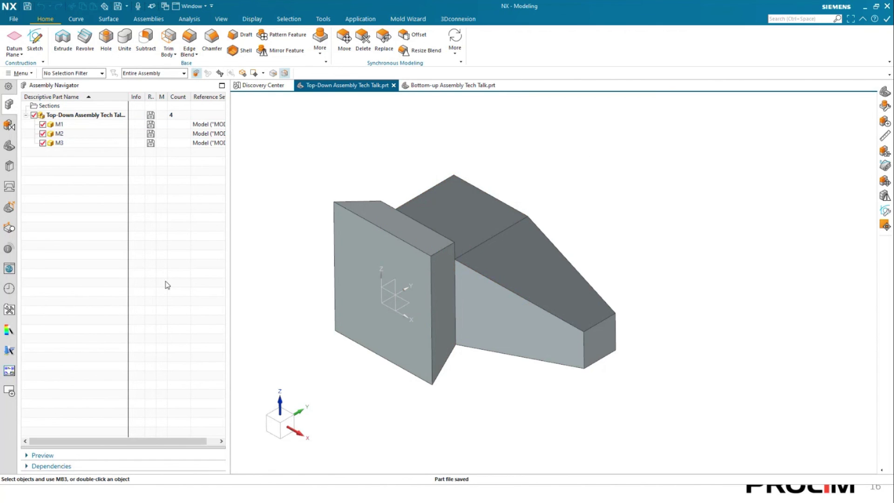
right_click(315, 141)
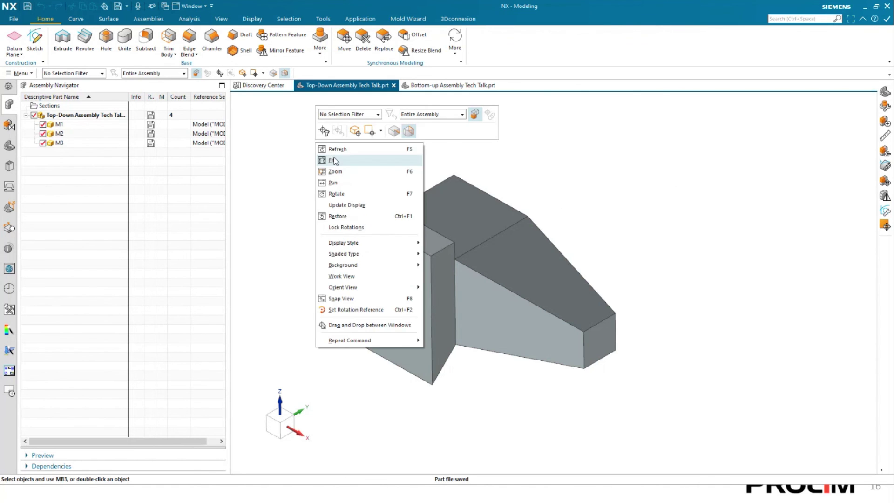
click(272, 185)
right_click(450, 263)
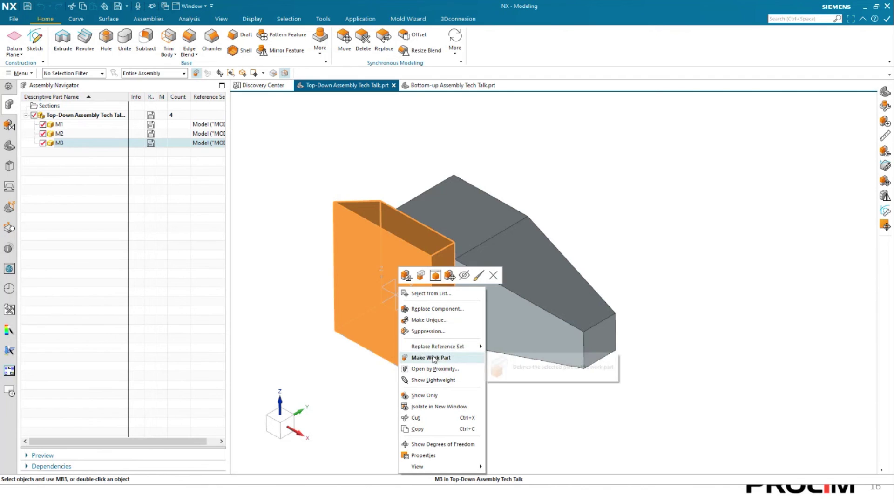
click(279, 303)
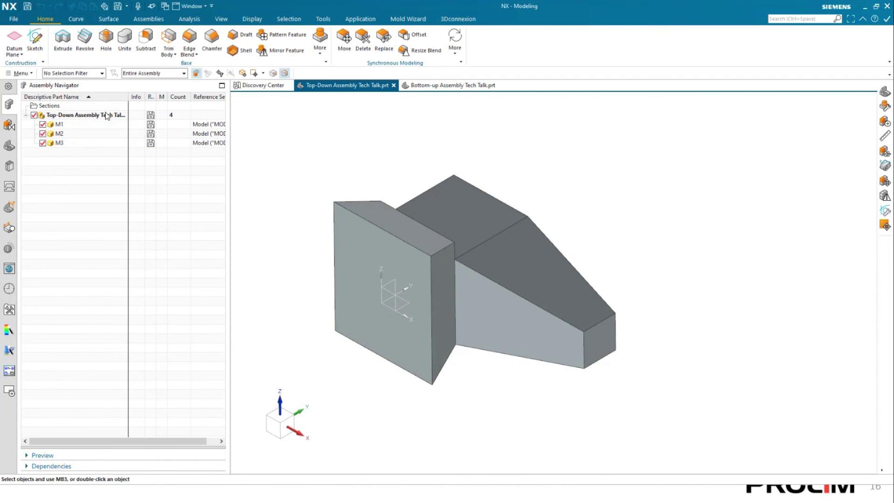
Step: Open component M3 in its own window, inspect its geometry, and close that window to return to the assembly
right_click(82, 142)
click(114, 164)
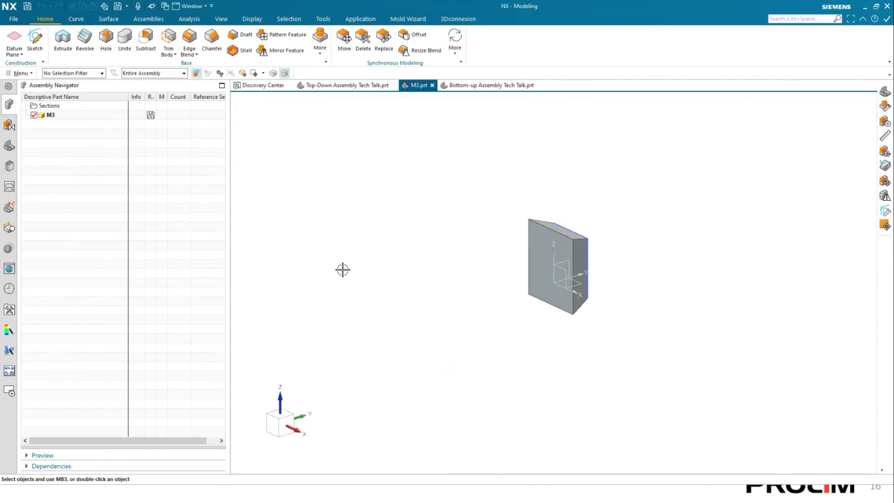
middle_drag(588, 288, 452, 113)
click(432, 85)
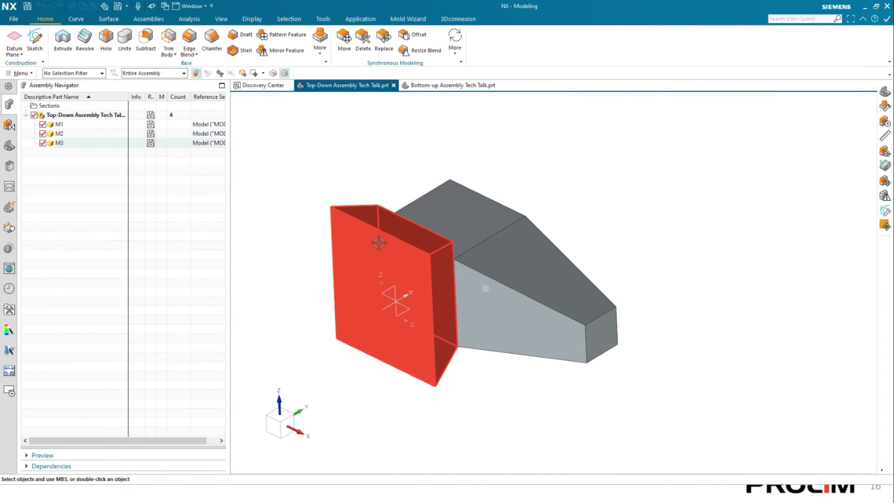
Step: Sketch a circle on the exposed end face of block M1 and finish the sketch
middle_drag(376, 243, 378, 237)
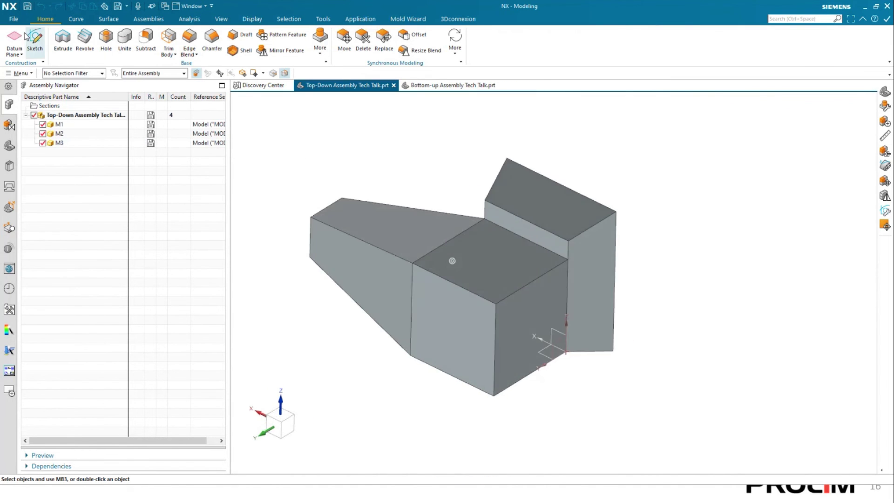
click(35, 41)
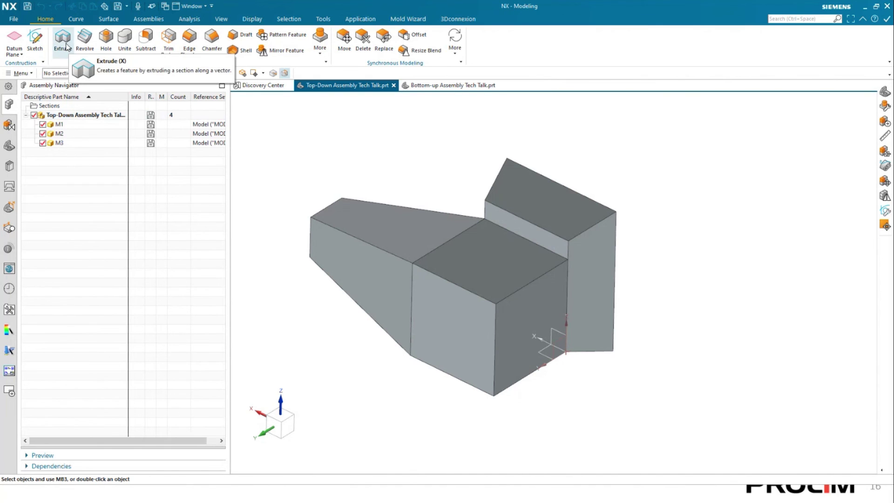
click(43, 45)
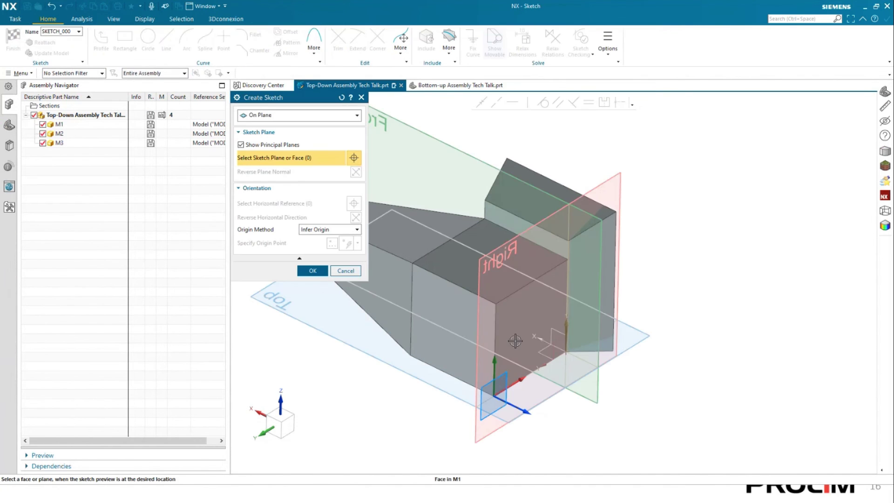
click(515, 341)
click(311, 271)
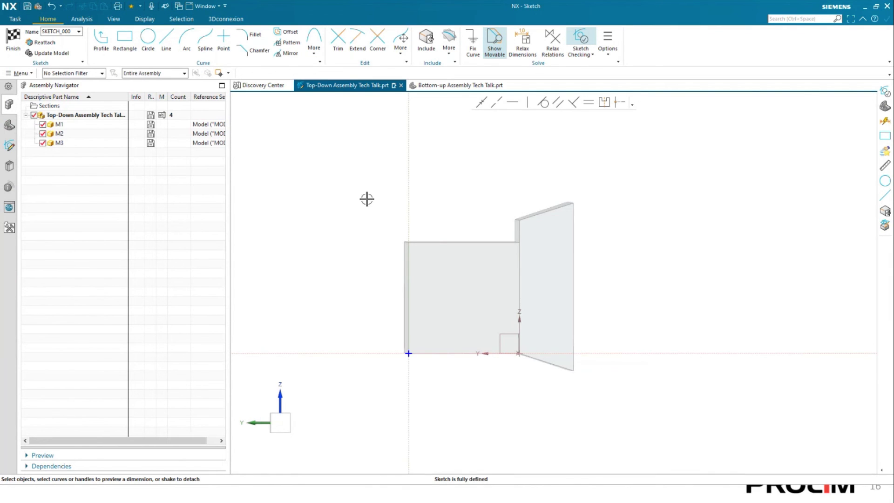
click(149, 45)
click(446, 294)
click(472, 309)
click(14, 41)
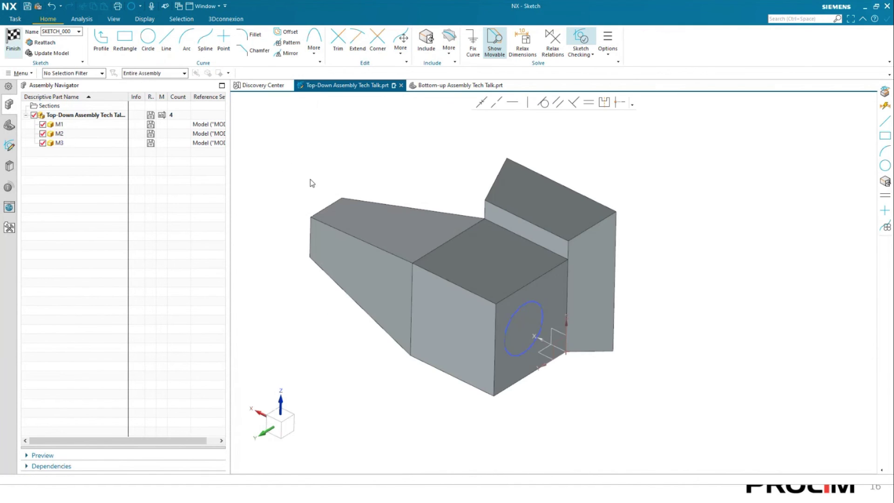
Step: Extrude the circle into a solid cylinder, using M1's end face normal as the direction
click(71, 39)
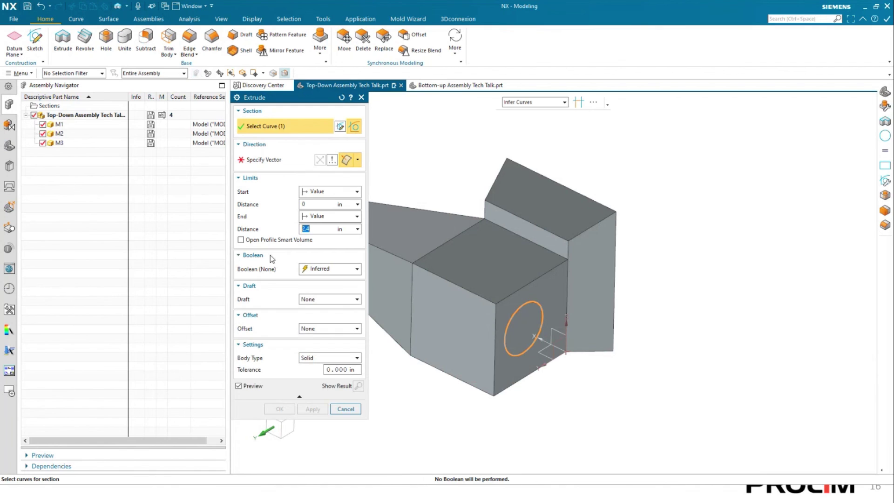
click(260, 162)
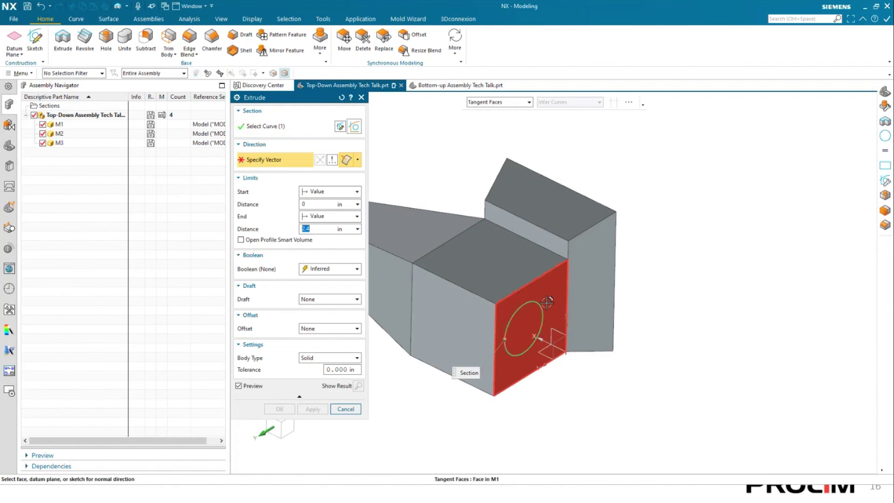
click(551, 322)
click(279, 409)
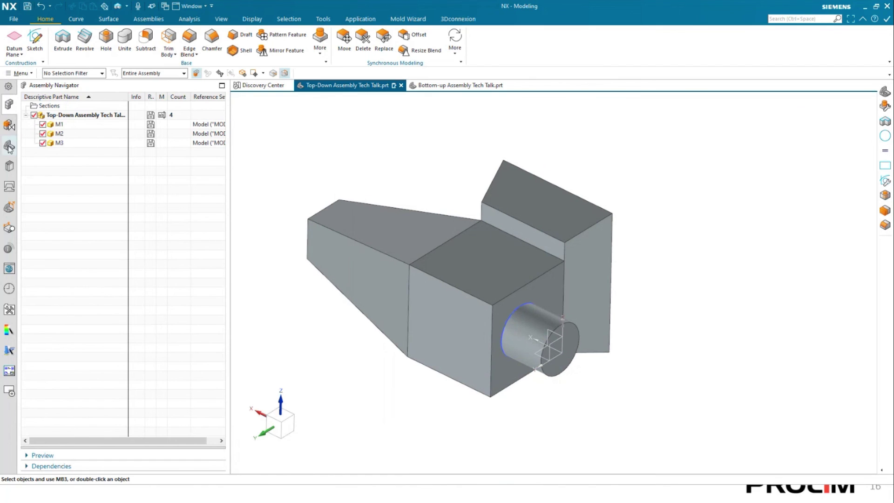
Step: Create a new component named MODEL1 from the extruded cylinder body, using the Model reference set and deleting the original objects
click(136, 22)
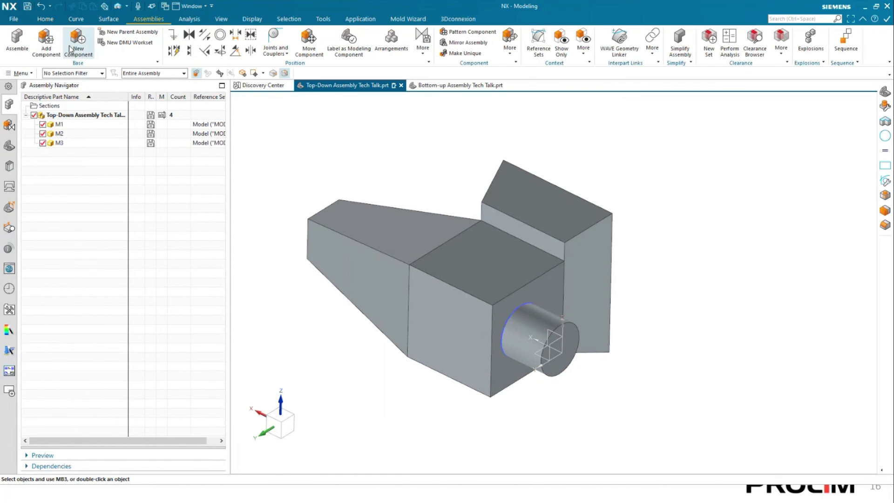
click(83, 45)
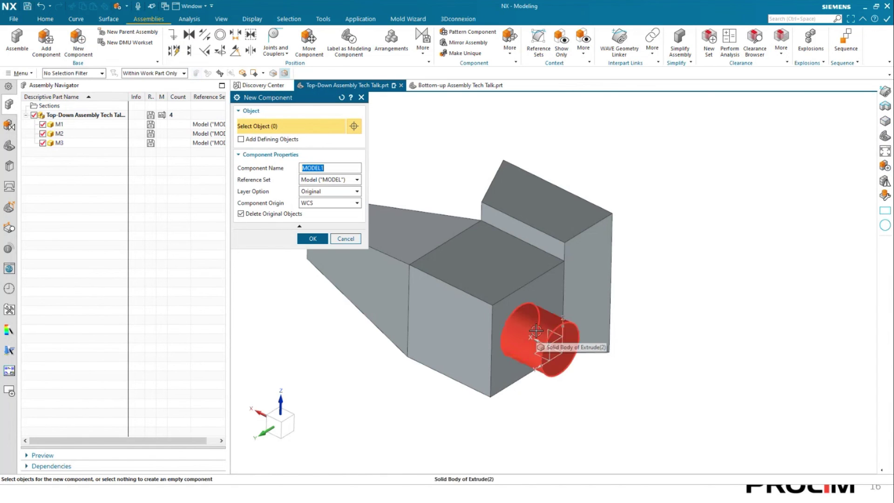
click(531, 336)
click(531, 336)
click(646, 383)
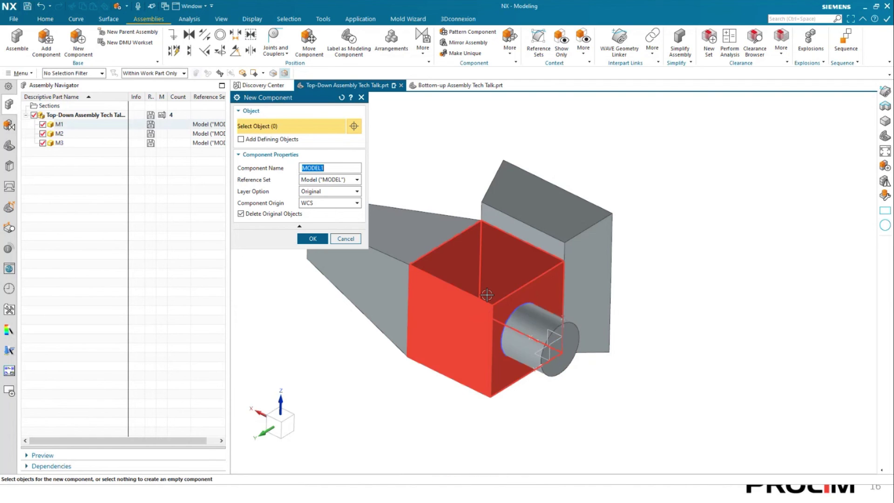
click(528, 327)
click(302, 239)
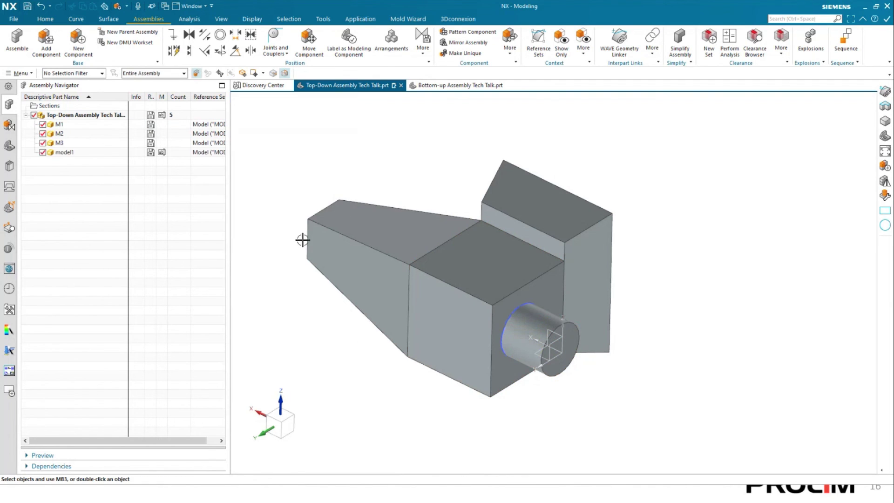
Step: Make model1 the work part, open it in its own window to inspect the cylinder, and close that window
double_click(65, 153)
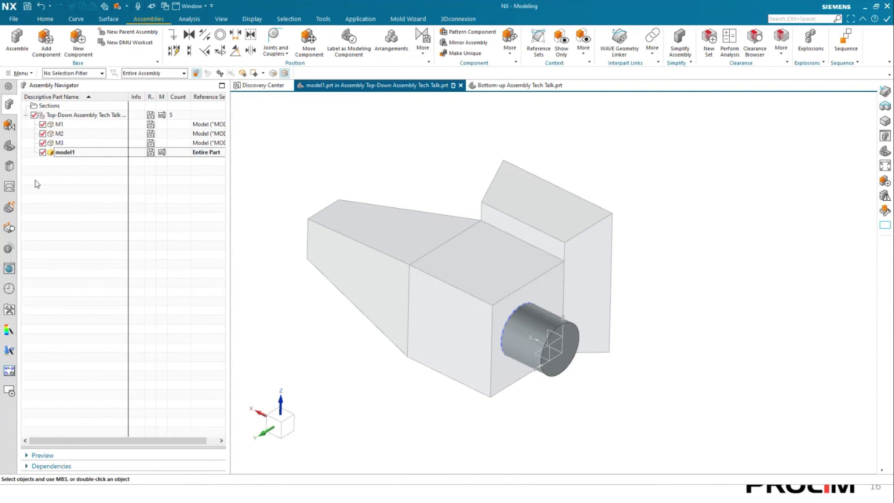
right_click(110, 153)
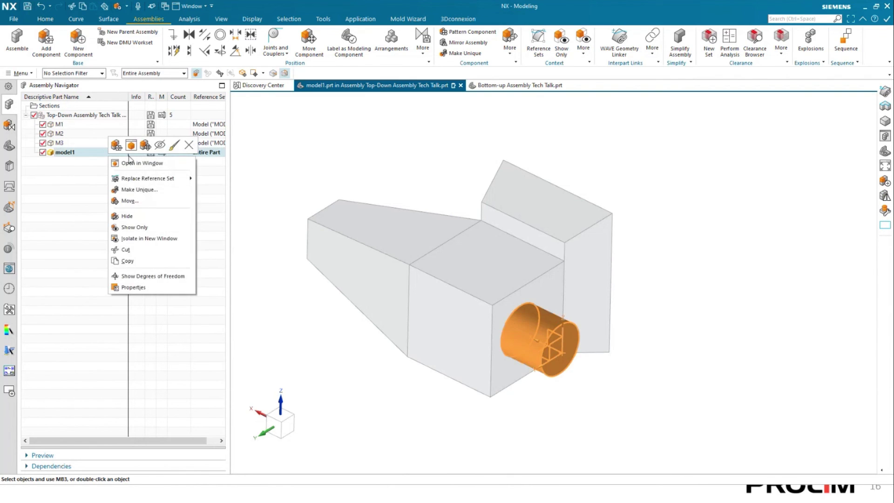
click(281, 168)
right_click(107, 152)
click(140, 158)
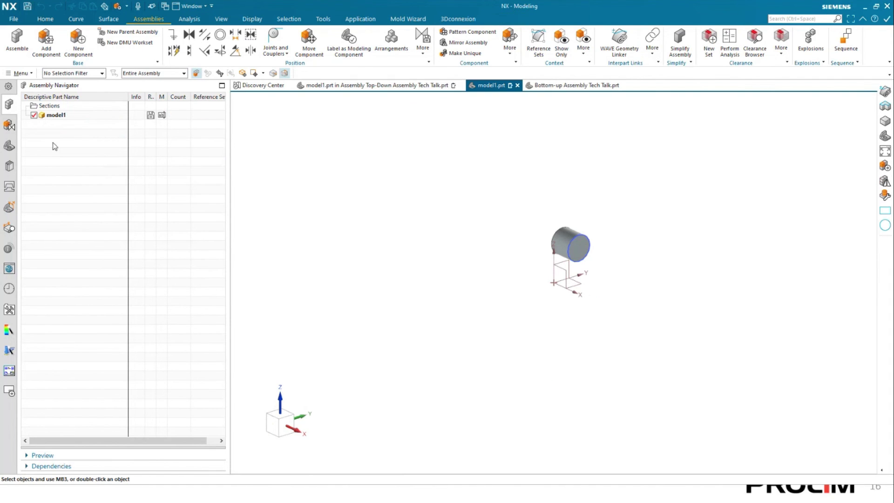
middle_drag(321, 211, 479, 228)
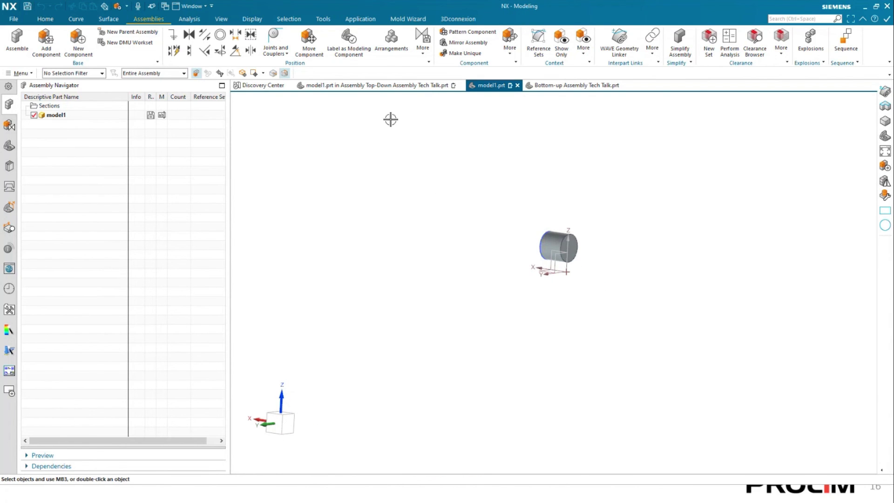
click(518, 85)
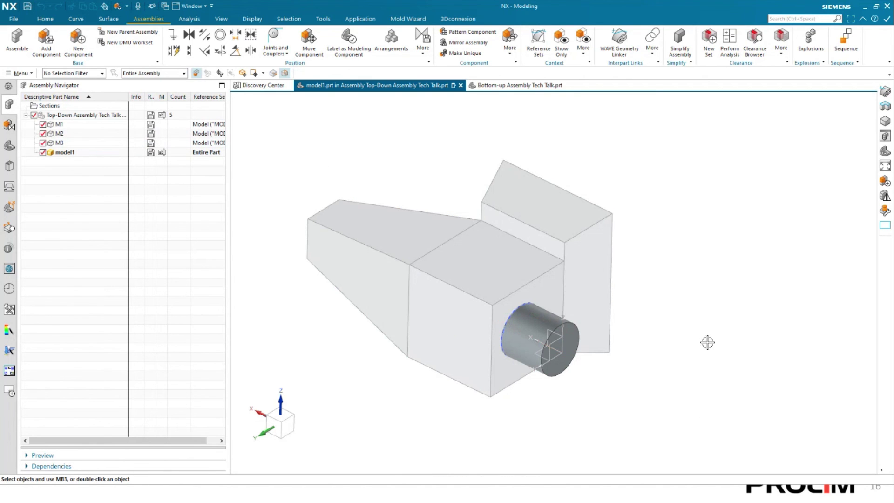
Step: Make the top-level assembly the work part again and save it, naming the new cylinder part M4
right_click(393, 151)
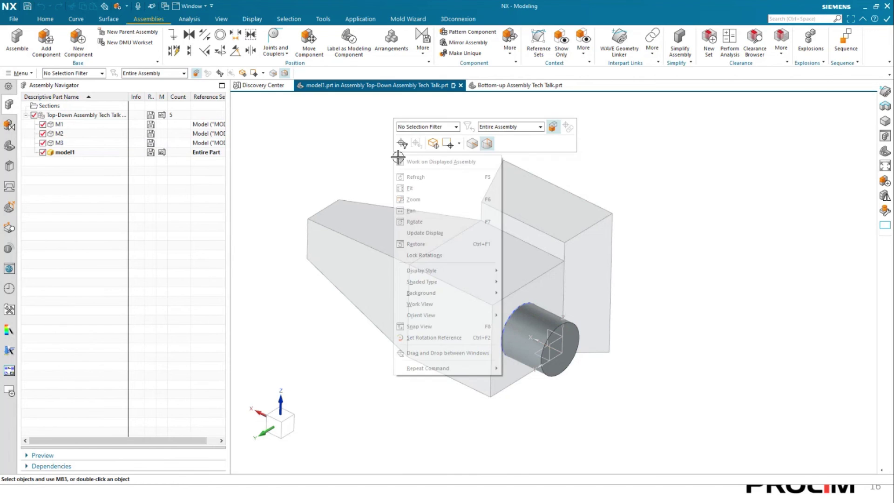
click(430, 165)
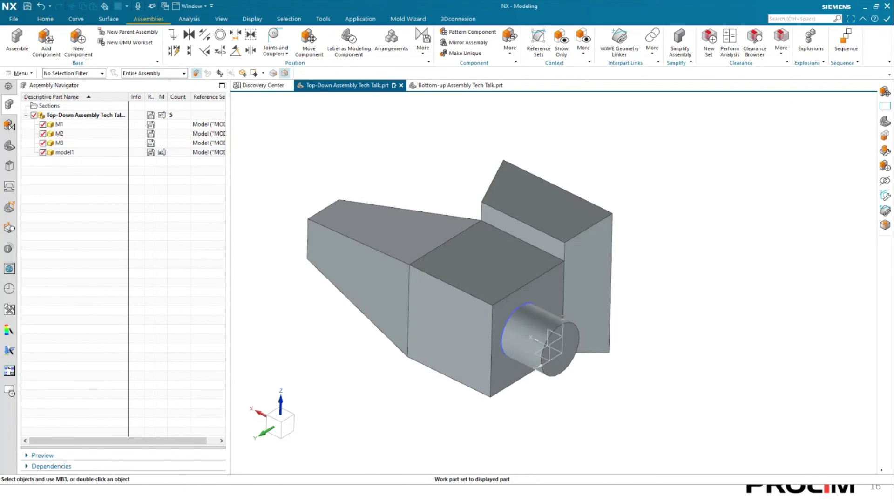
click(27, 6)
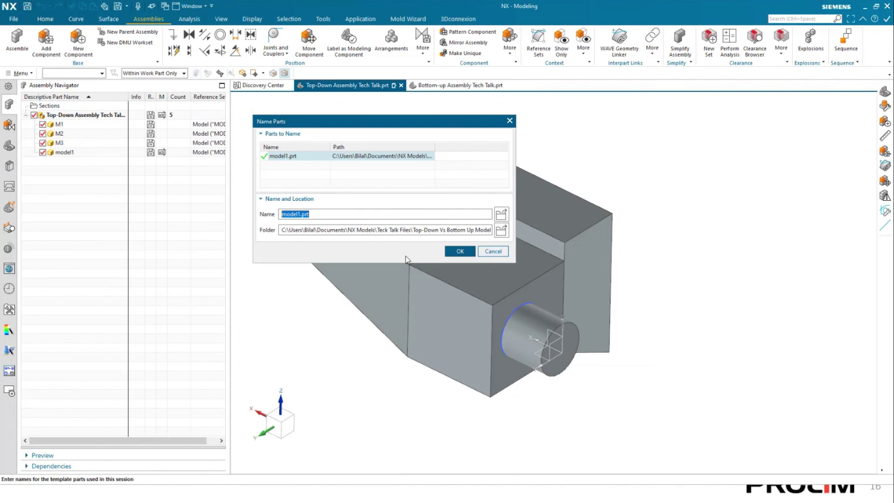
text(M4)
click(450, 251)
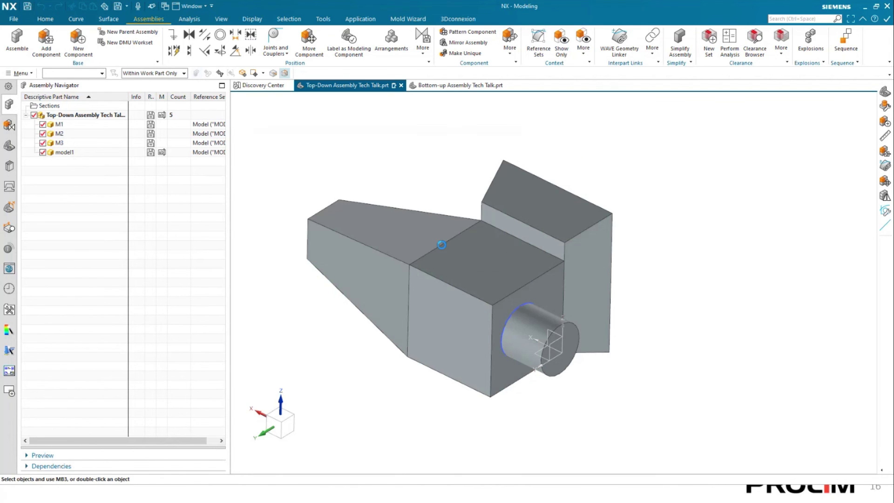
Step: Switch to Bottom-up Assembly Tech Talk and add M2 as the first component at the origin with a Fix constraint
click(426, 86)
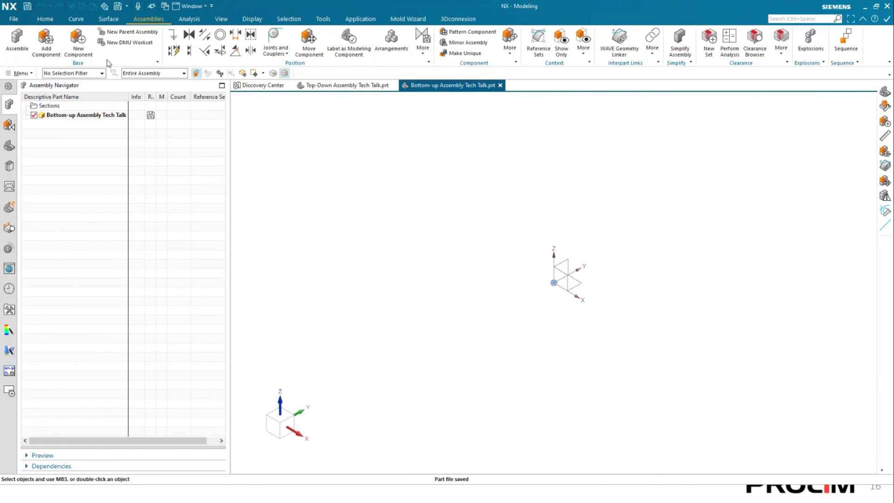
right_click(329, 242)
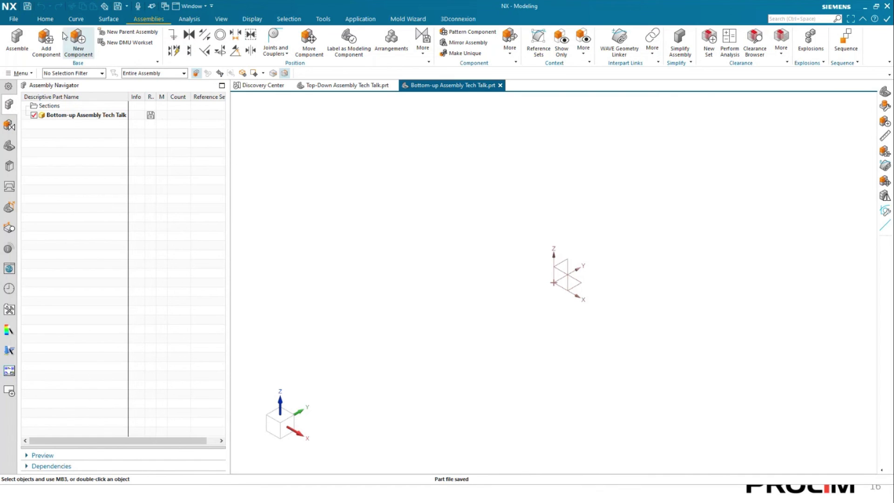
click(46, 38)
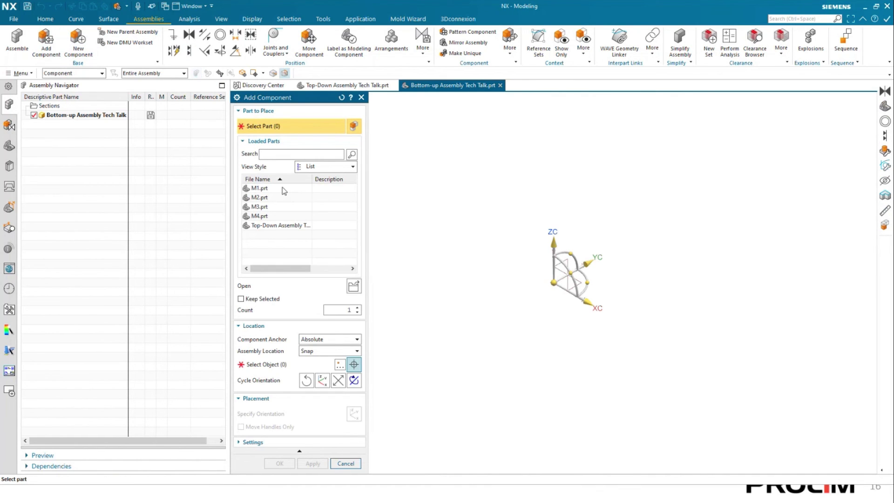
click(261, 199)
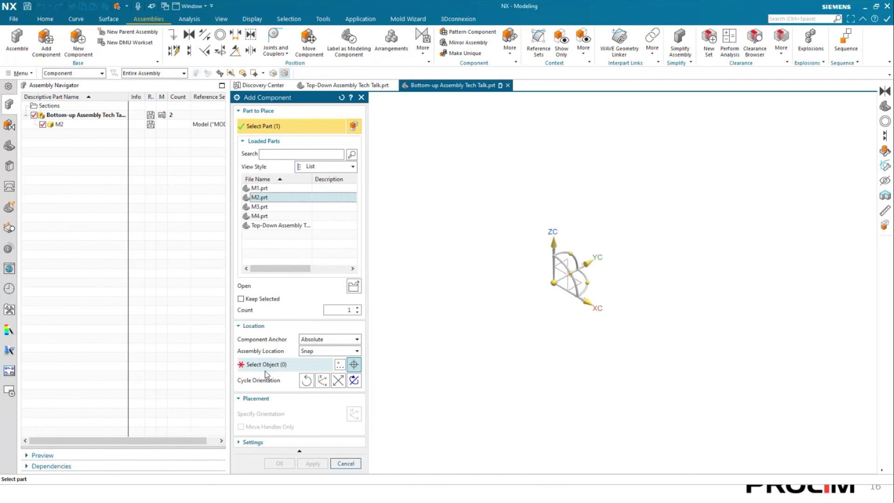
click(267, 368)
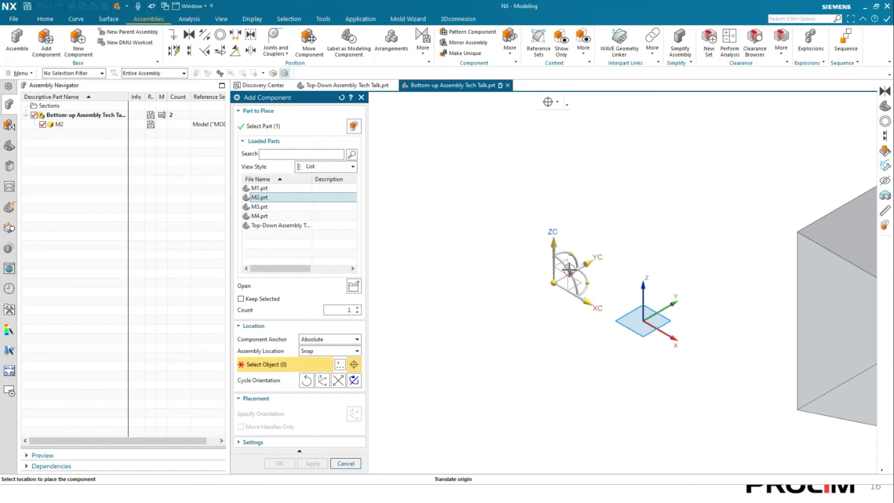
click(555, 283)
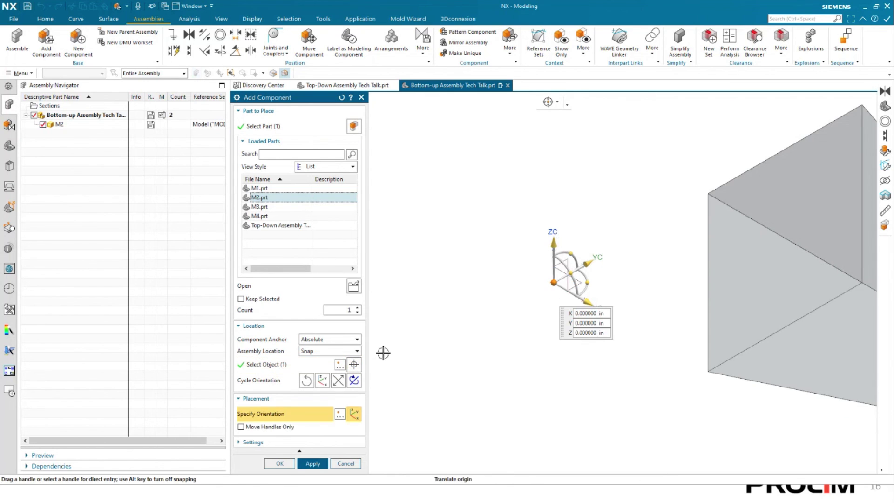
click(309, 463)
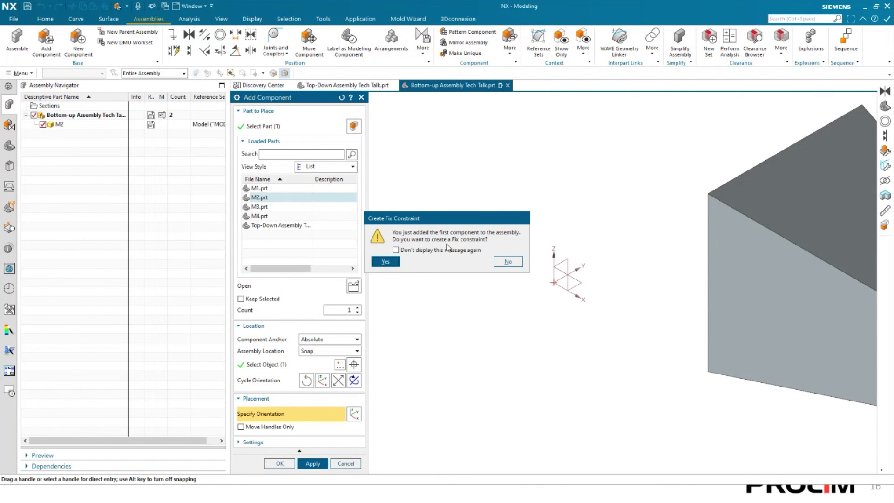
click(384, 261)
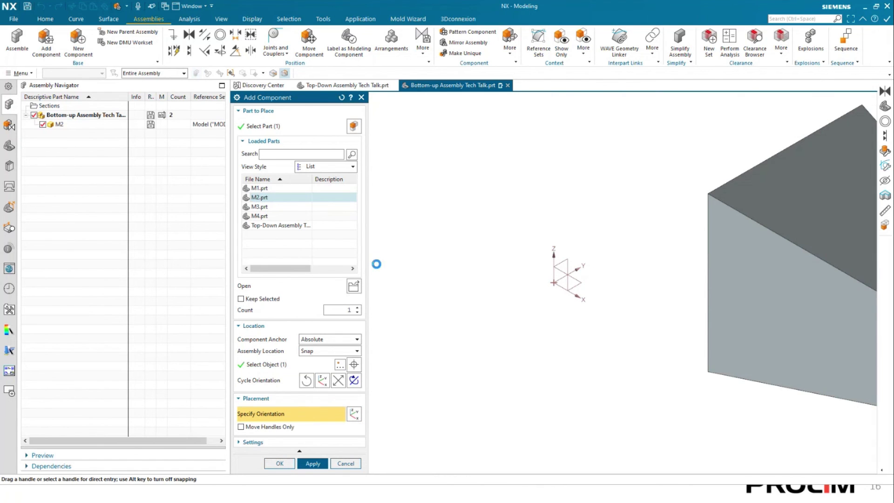
middle_click(353, 246)
Step: Add component M4 to the assembly, snapping it to the underside face of M2 at its narrow end
middle_drag(591, 336, 623, 295)
key(End)
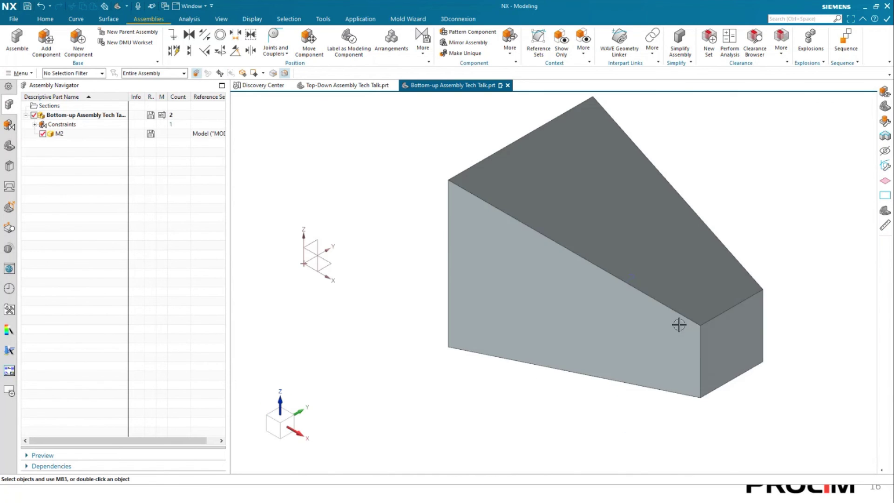
scroll(629, 328, down, 3)
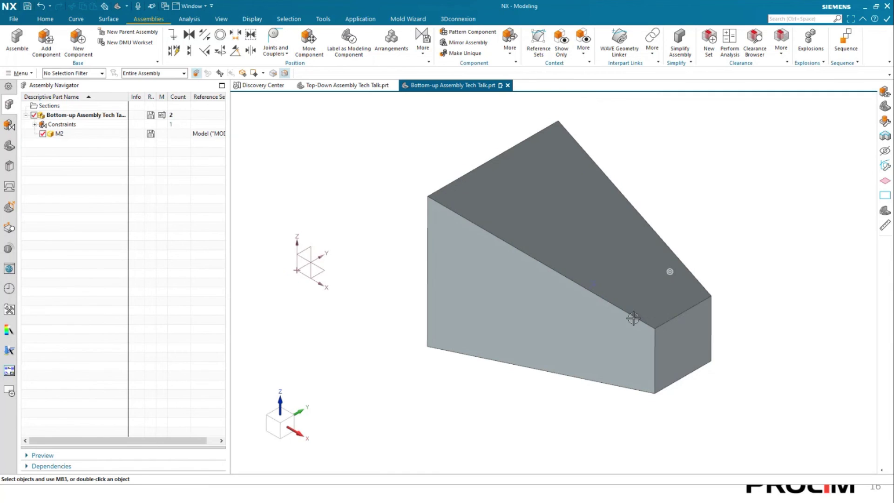
scroll(345, 122, down, 1)
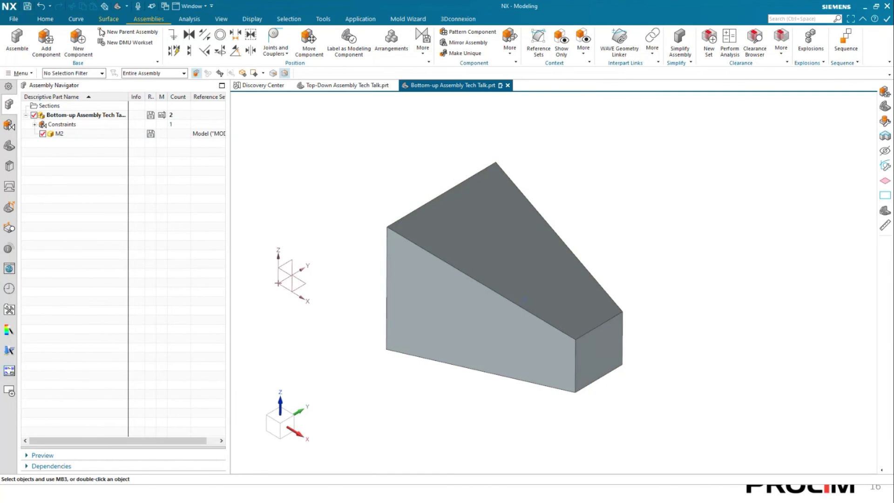
click(46, 42)
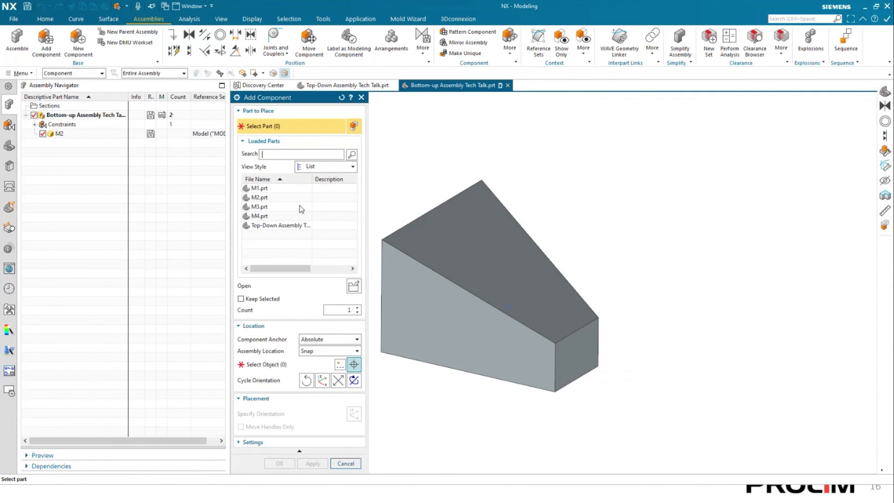
click(263, 216)
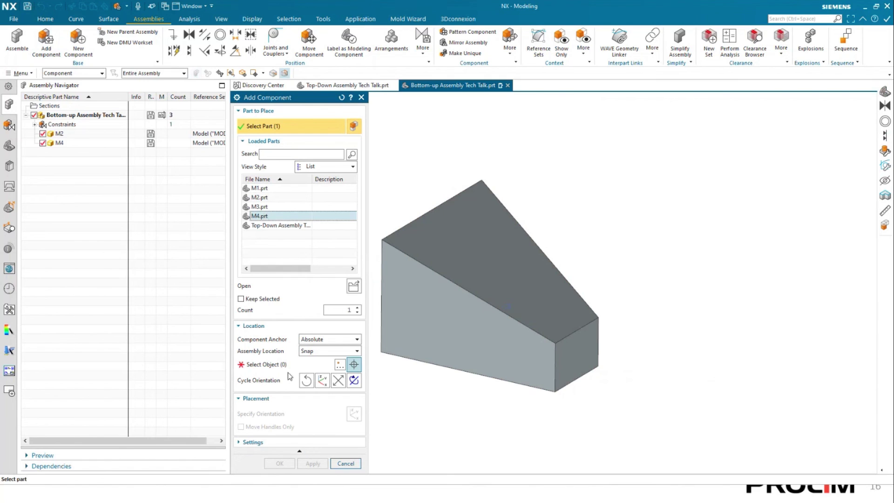
click(564, 364)
drag(0, 113, 392, 158)
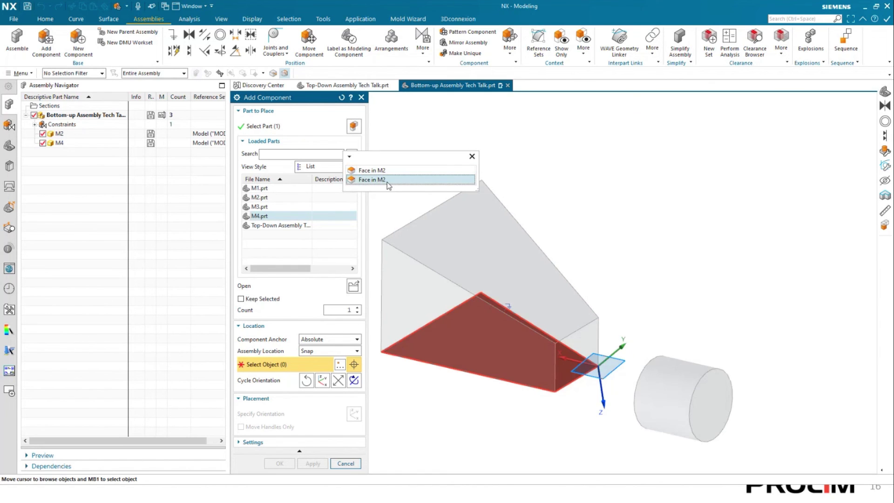
click(387, 180)
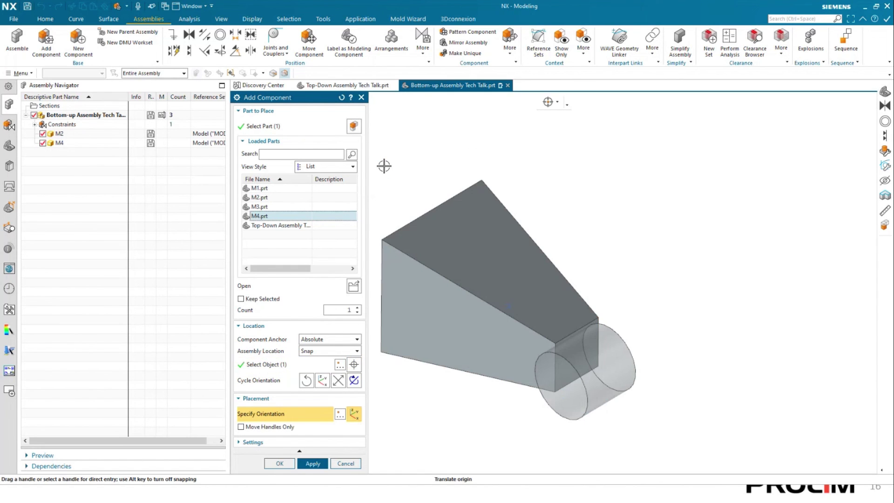
click(278, 463)
Step: Save the bottom-up assembly
scroll(542, 345, down, 2)
scroll(542, 345, up, 1)
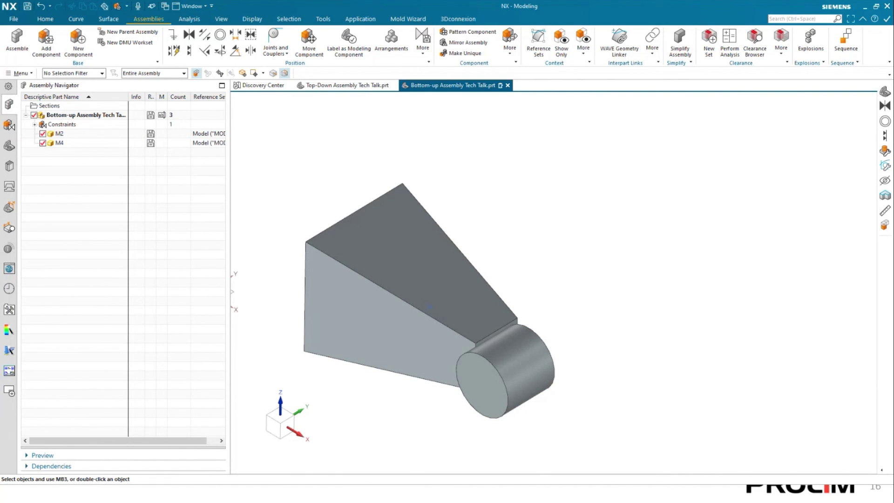
click(27, 6)
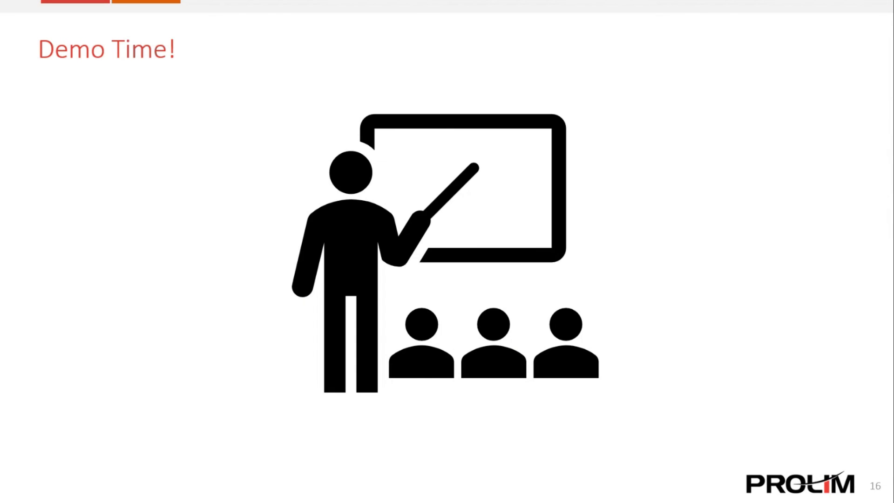
key(Right)
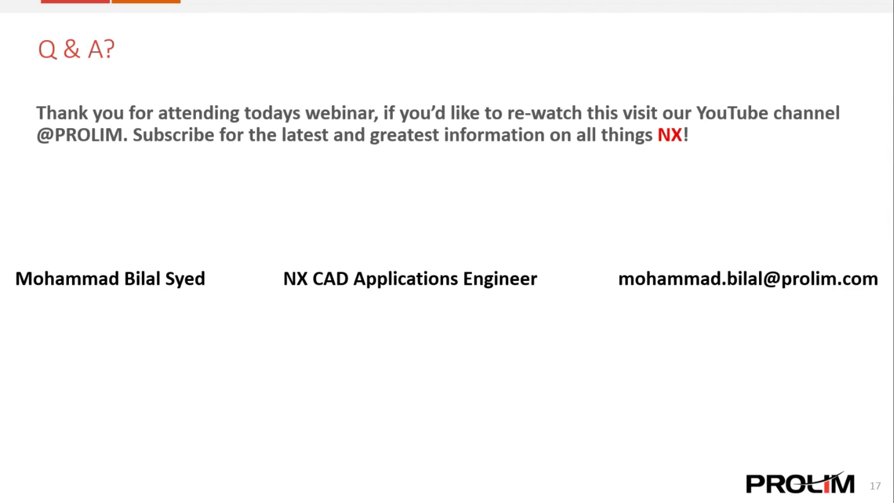